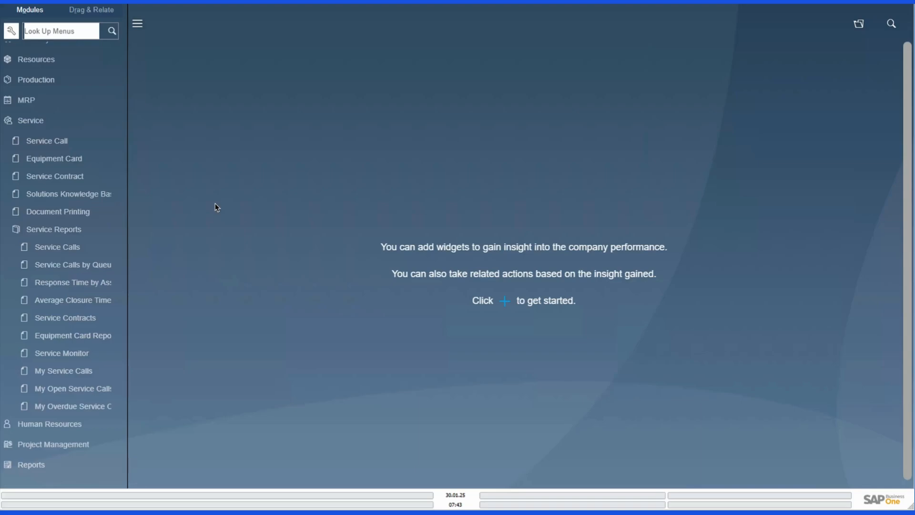
Create a new service call for the business partner Microchips, acknowledging the notices, and set its origin to E-Mail.
click(66, 157)
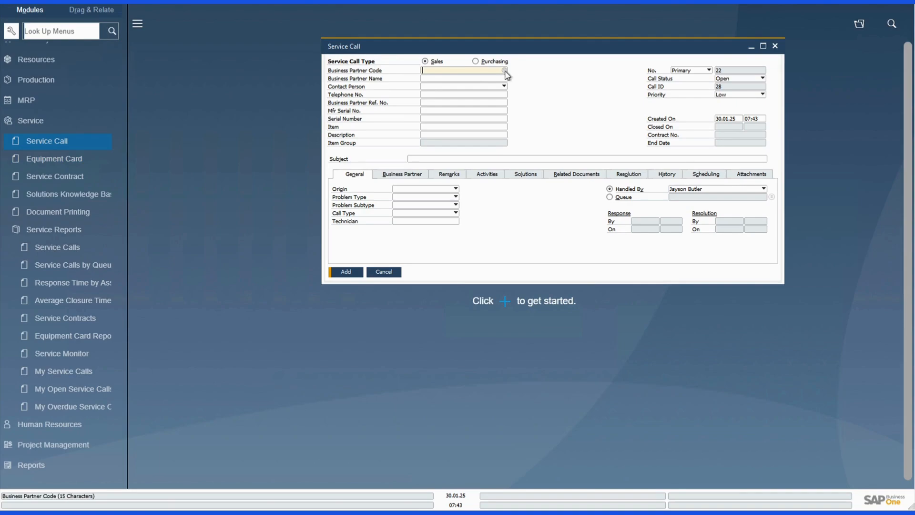
click(505, 70)
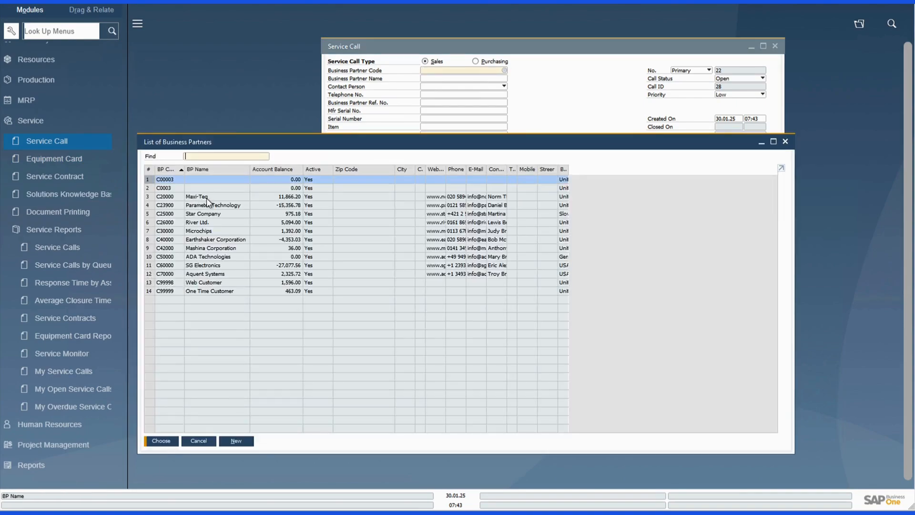
click(204, 231)
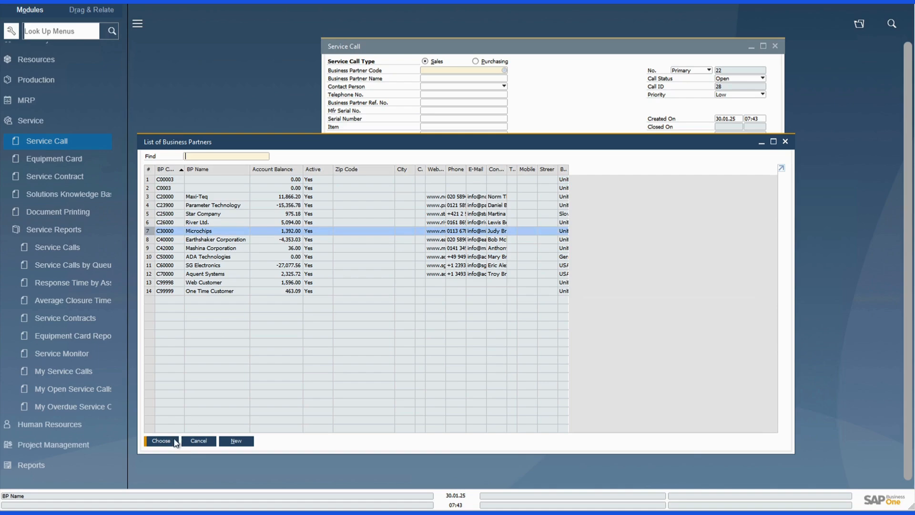
click(161, 441)
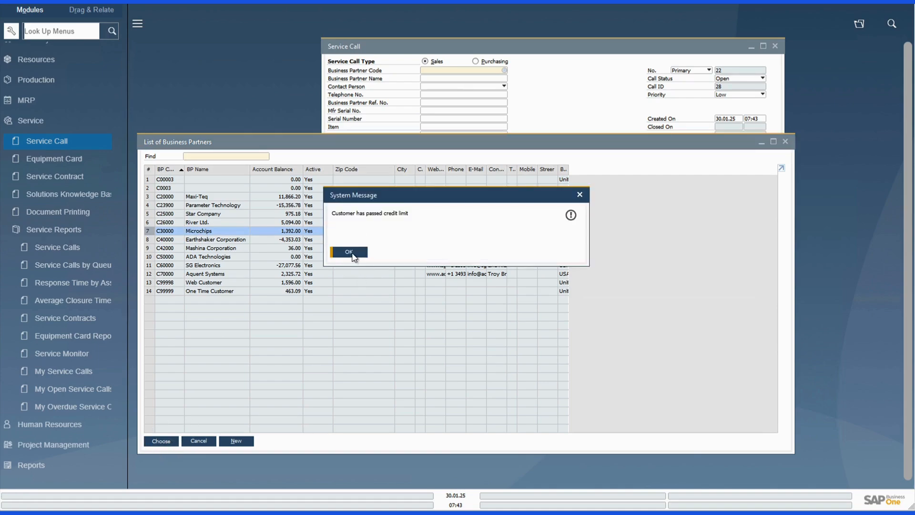
click(354, 256)
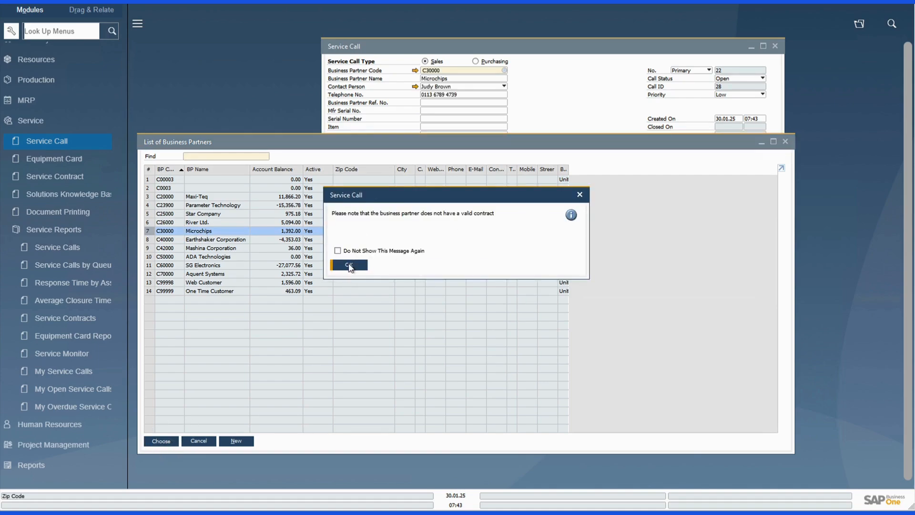
click(349, 265)
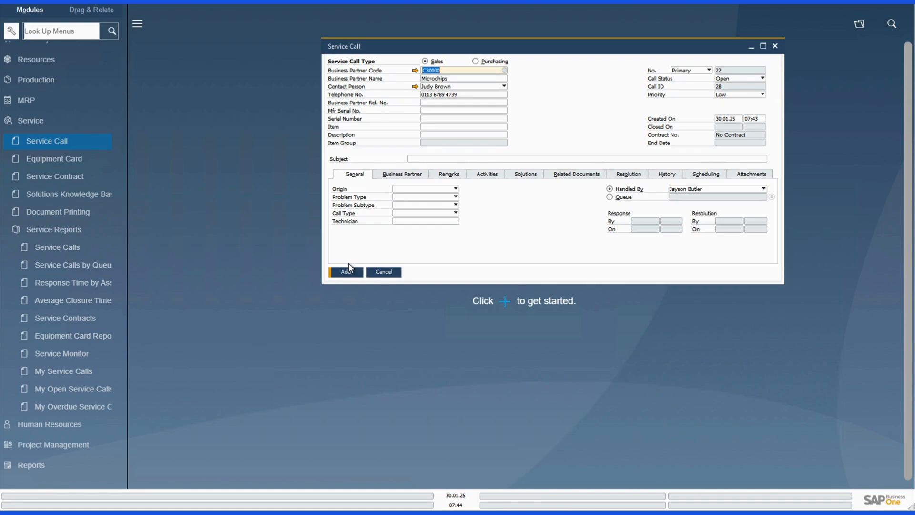
click(456, 190)
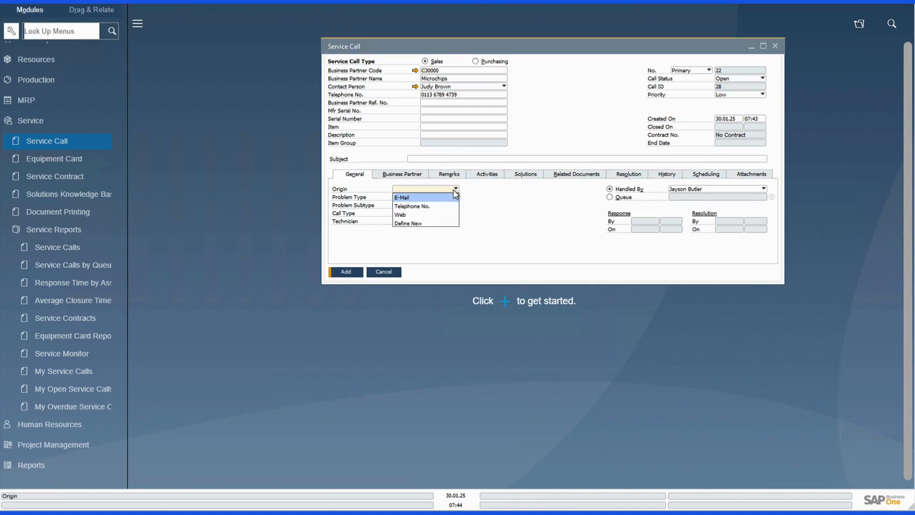
click(408, 196)
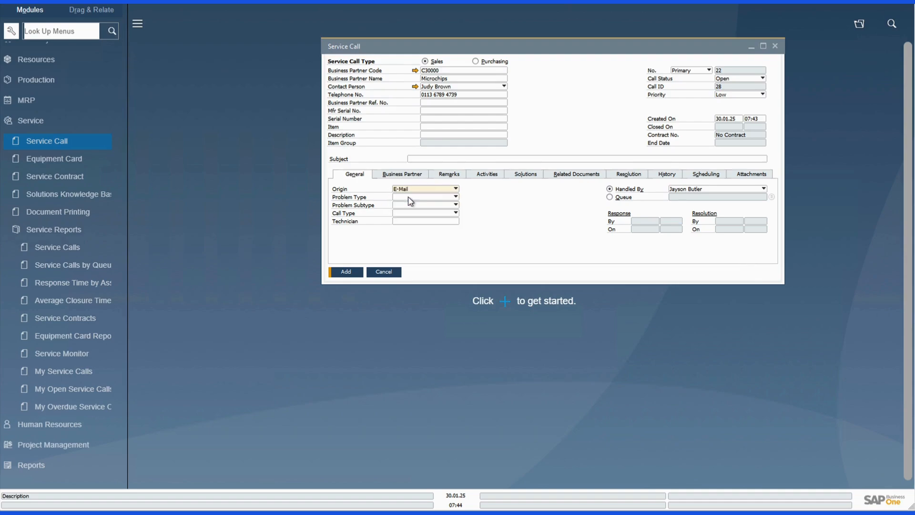
click(458, 206)
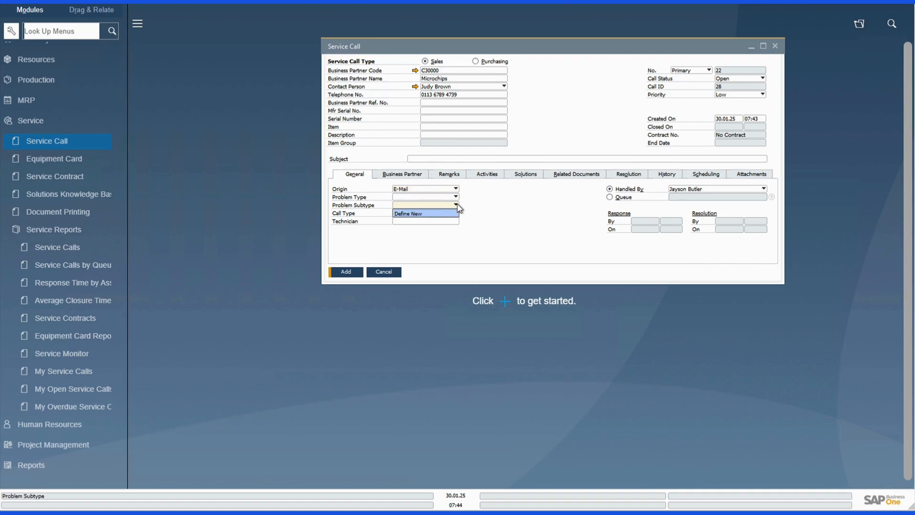
click(456, 202)
click(456, 205)
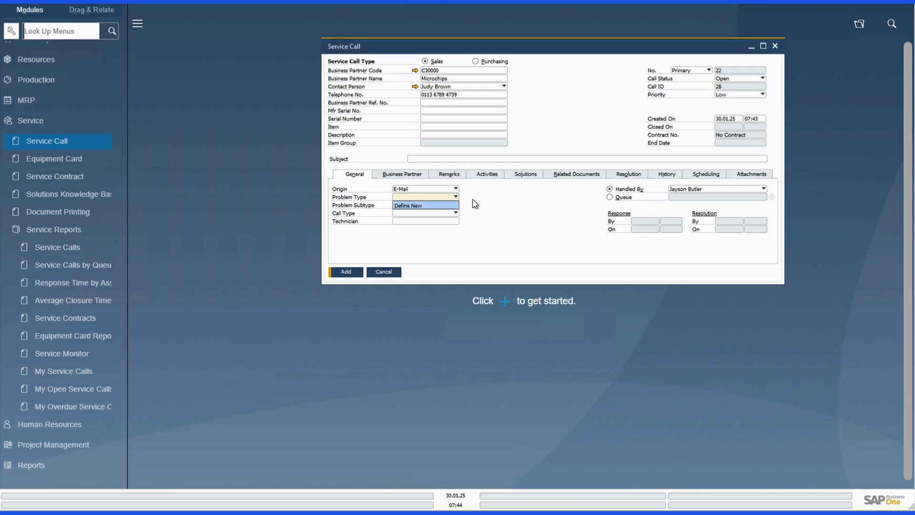
click(474, 200)
click(453, 222)
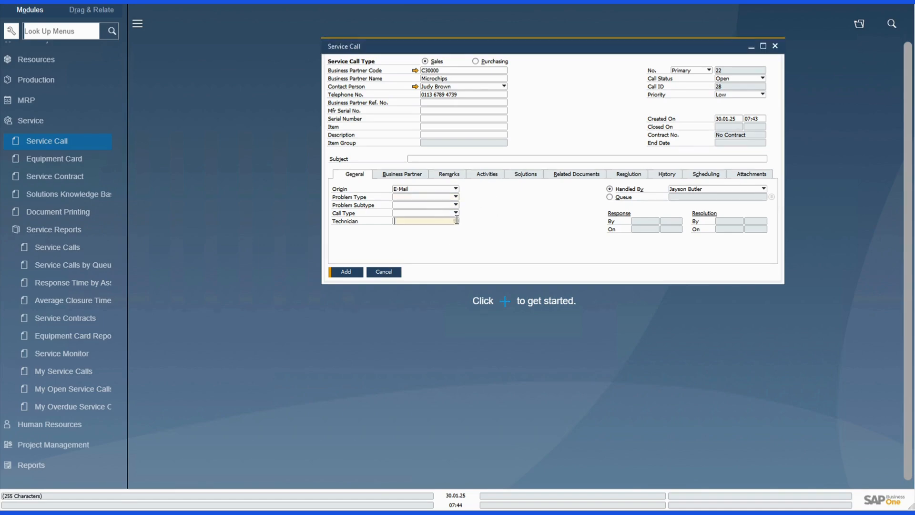
click(457, 221)
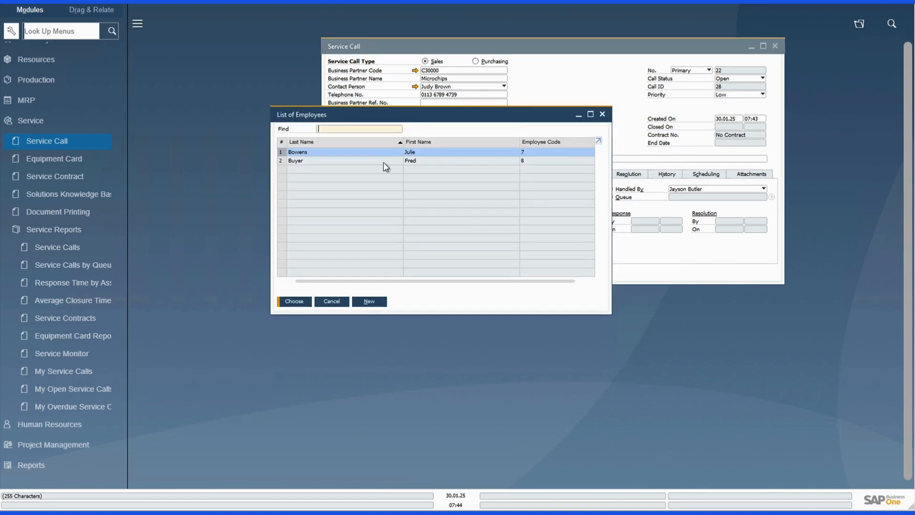
click(603, 115)
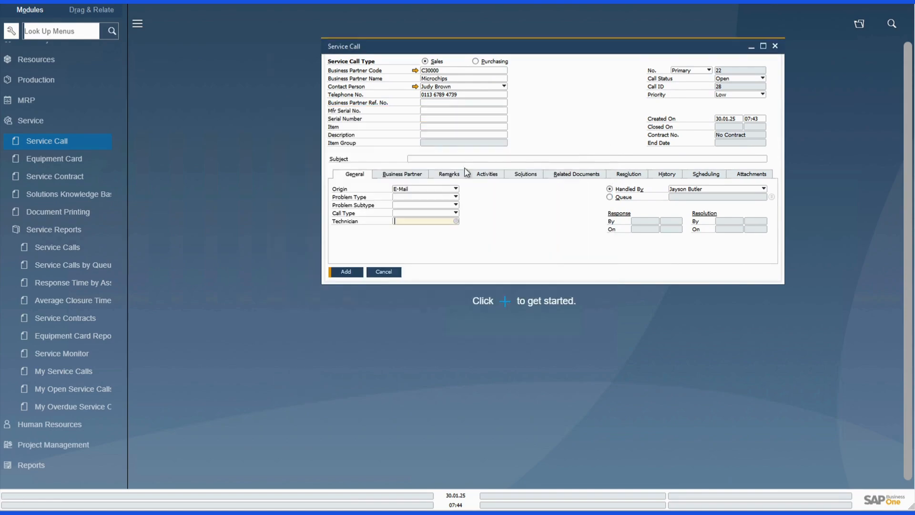
Enter the service call remark "customer email about service for their equipment".
click(422, 176)
click(454, 176)
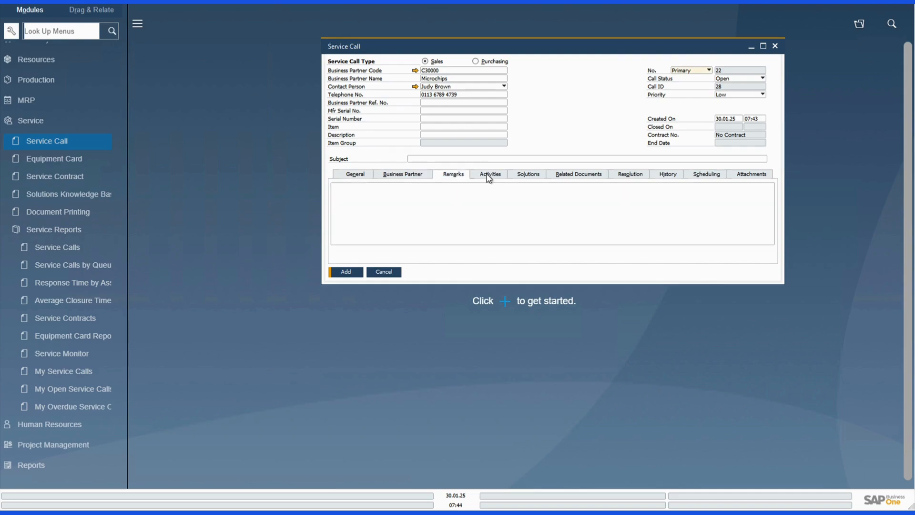
click(474, 198)
text(customer e)
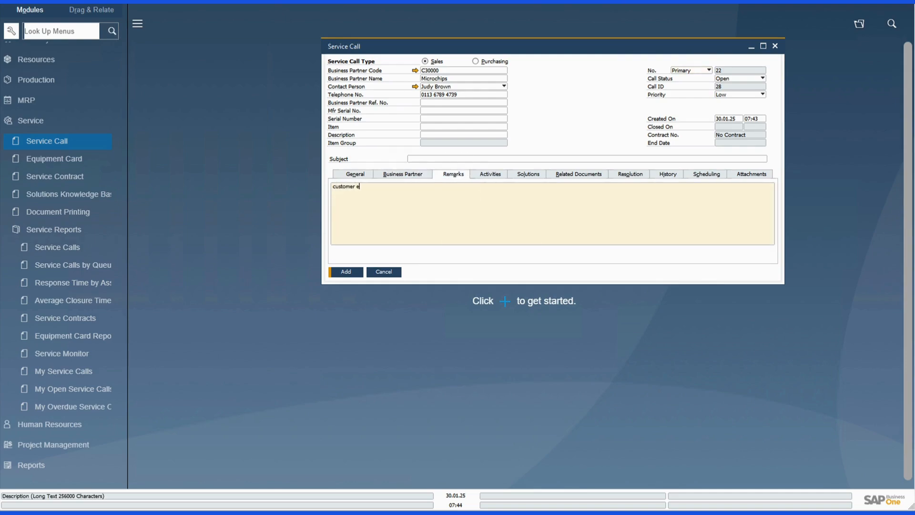
text(mail about service for their equipment)
Start a new solution for the service call and choose MRP_Item1 as its item.
click(492, 176)
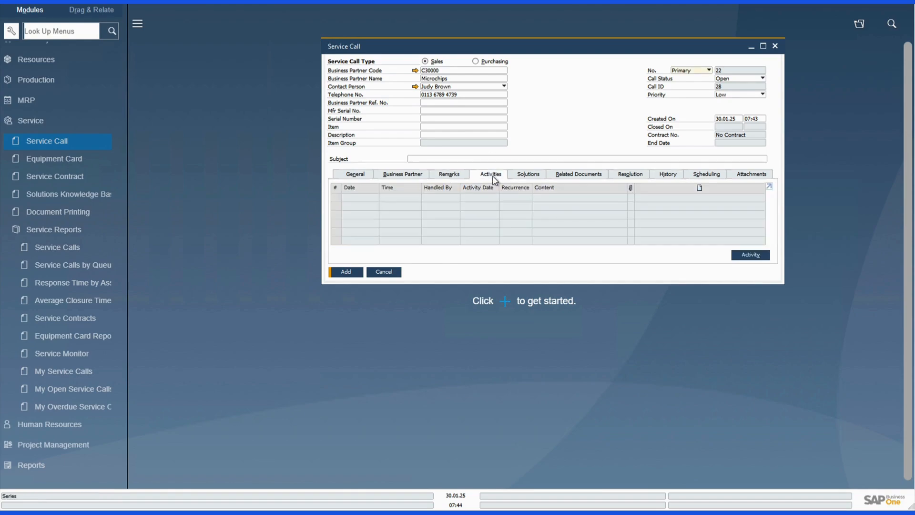
click(527, 175)
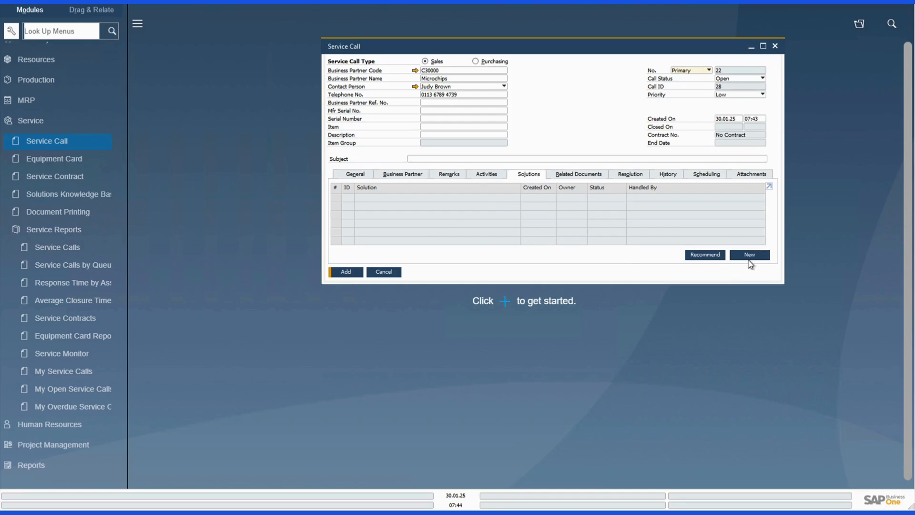
click(749, 256)
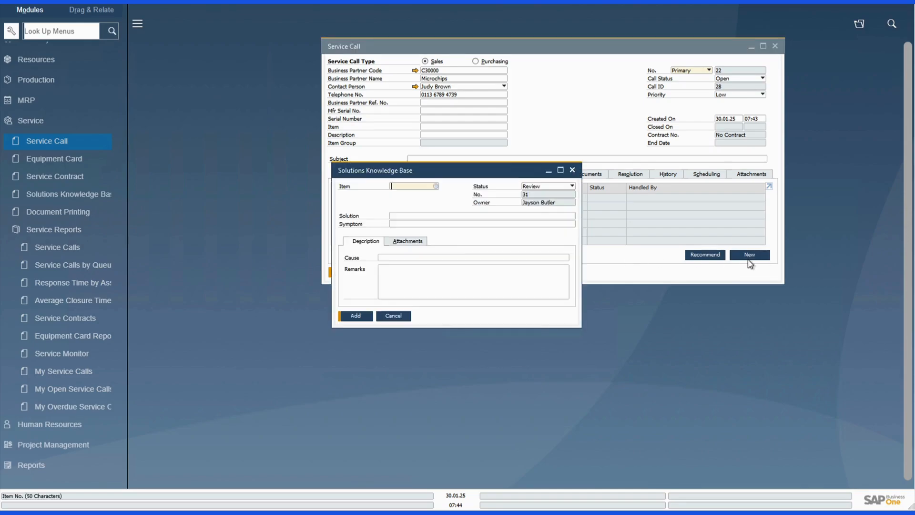
click(437, 186)
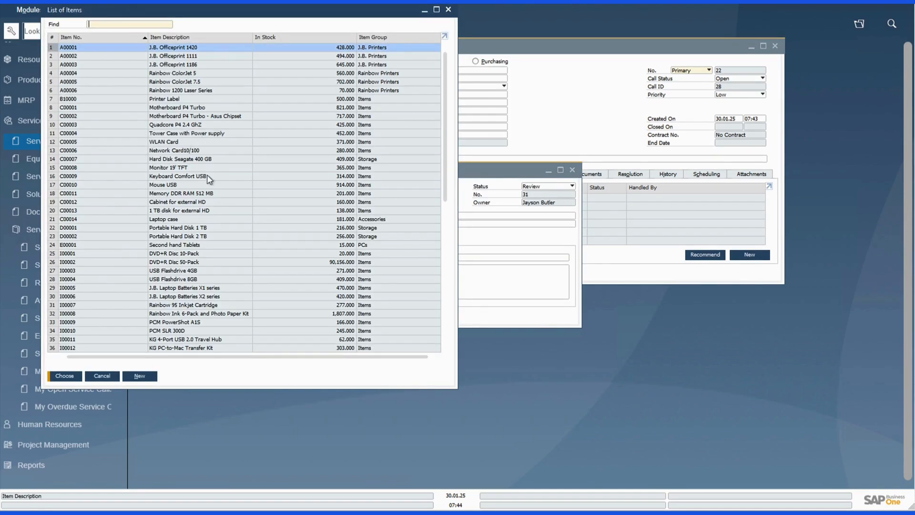
scroll(228, 310, down, 1)
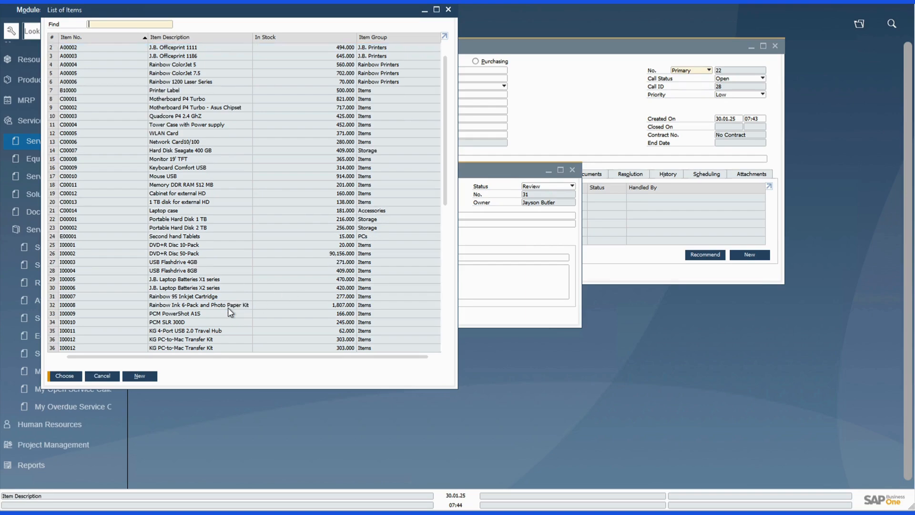
scroll(228, 308, down, 13)
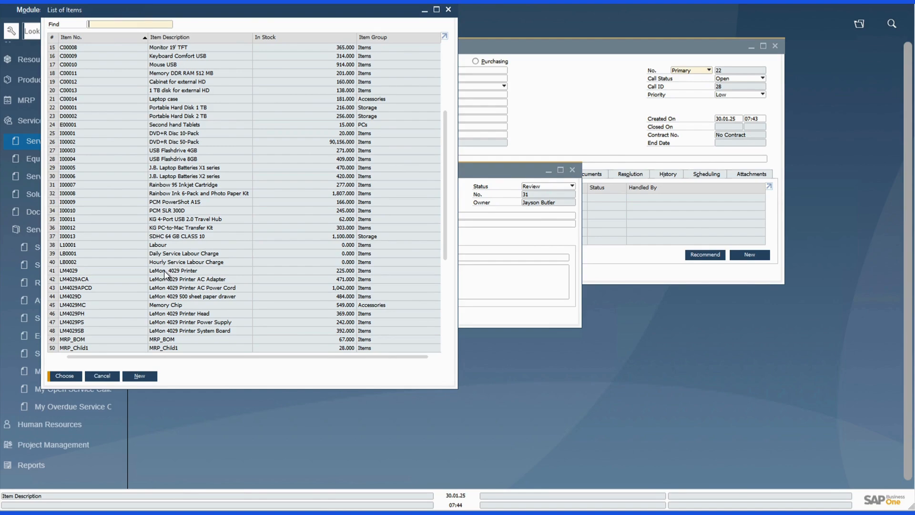
scroll(164, 274, down, 20)
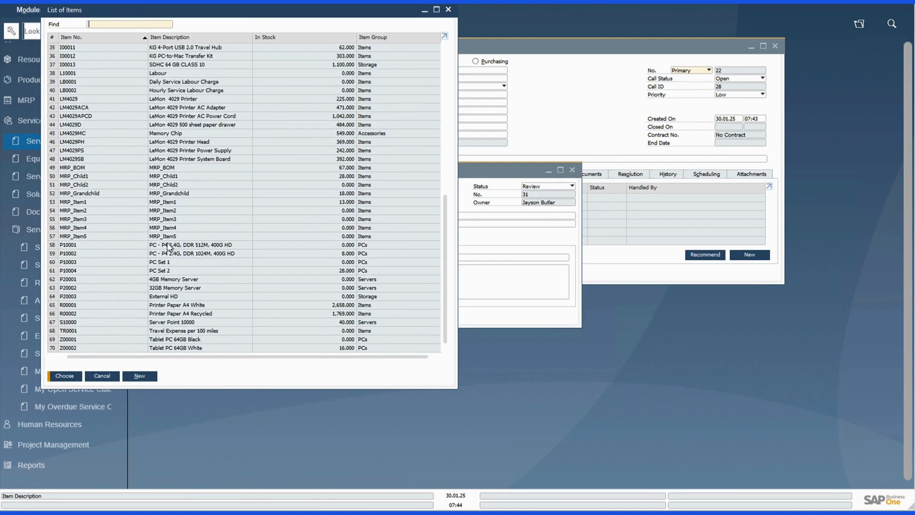
click(176, 200)
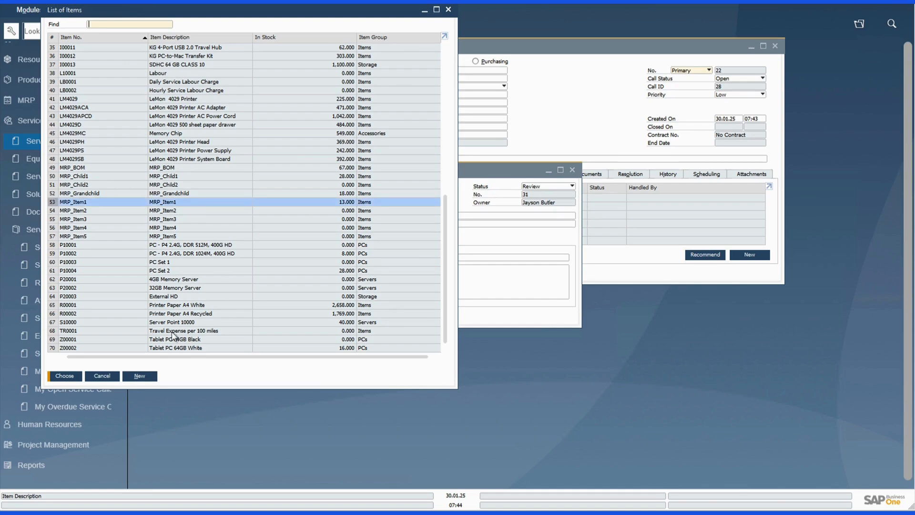
click(68, 375)
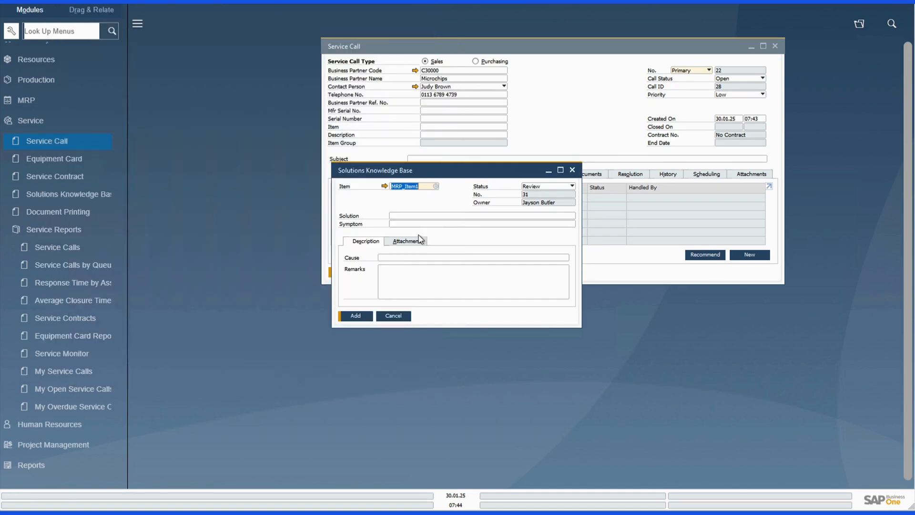
Enter "replace MRP" as the solution text and add the solution to the service call.
key(ctrl)
click(459, 215)
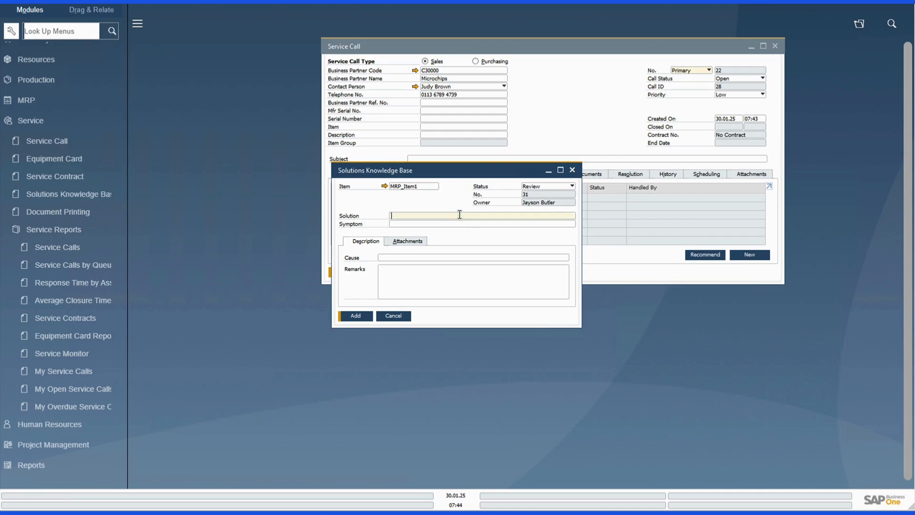
text(replace MRP)
click(357, 316)
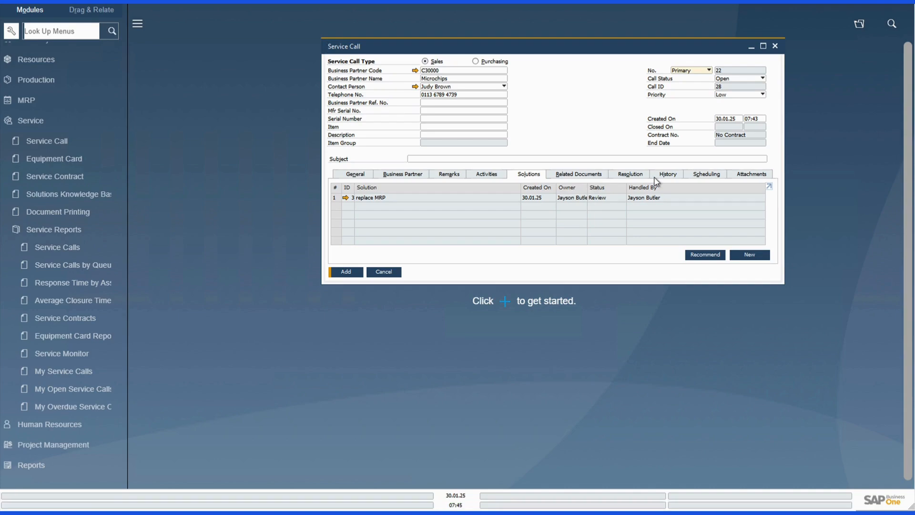
Set the start date in the service call's scheduling details to 31.01.25.
click(700, 174)
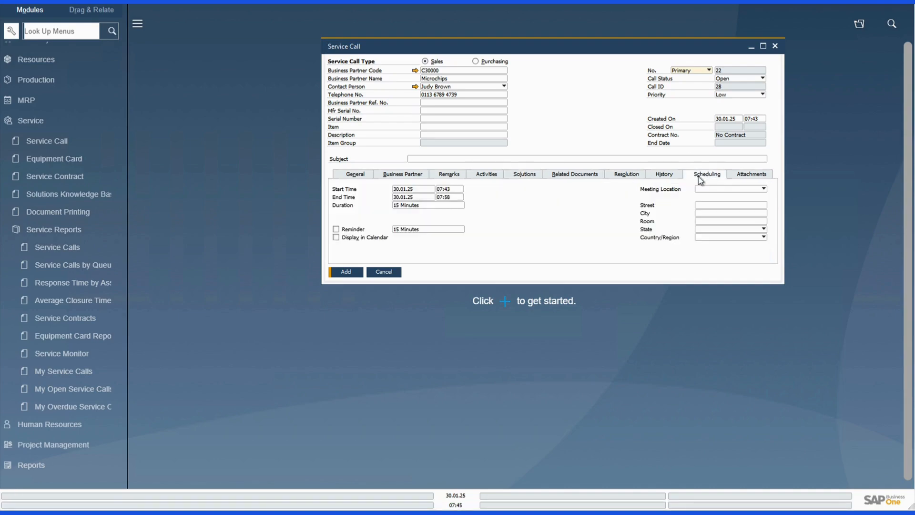
click(412, 191)
click(439, 189)
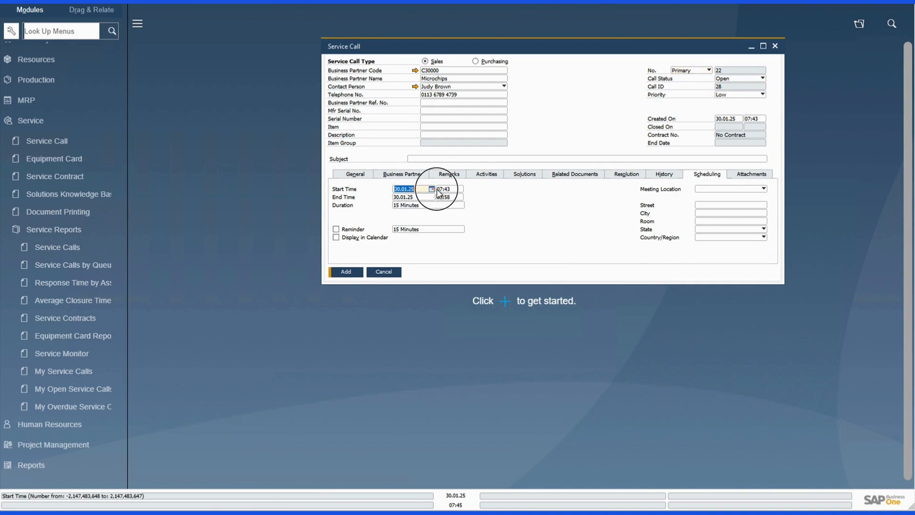
click(438, 189)
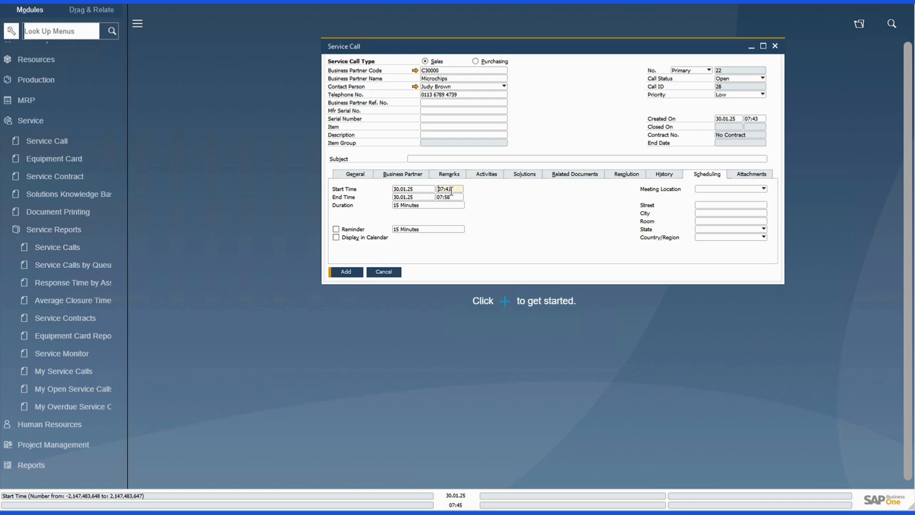
click(423, 191)
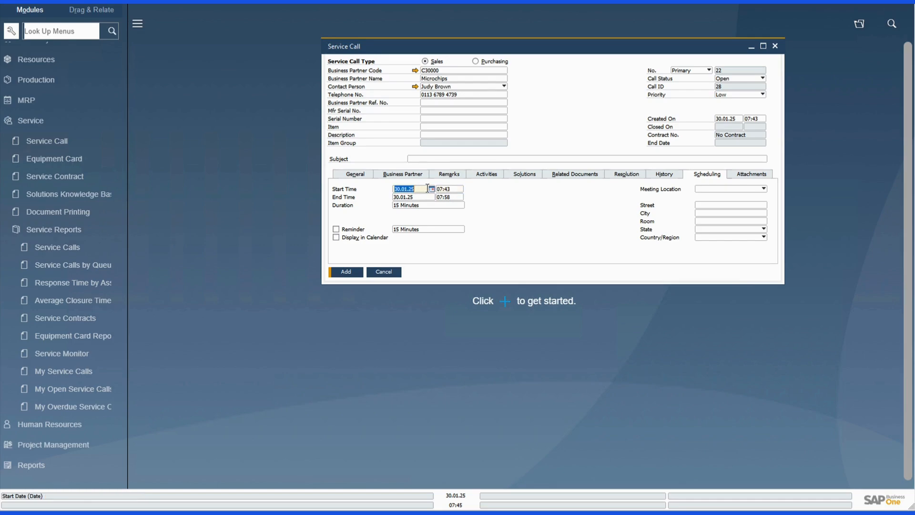
click(432, 190)
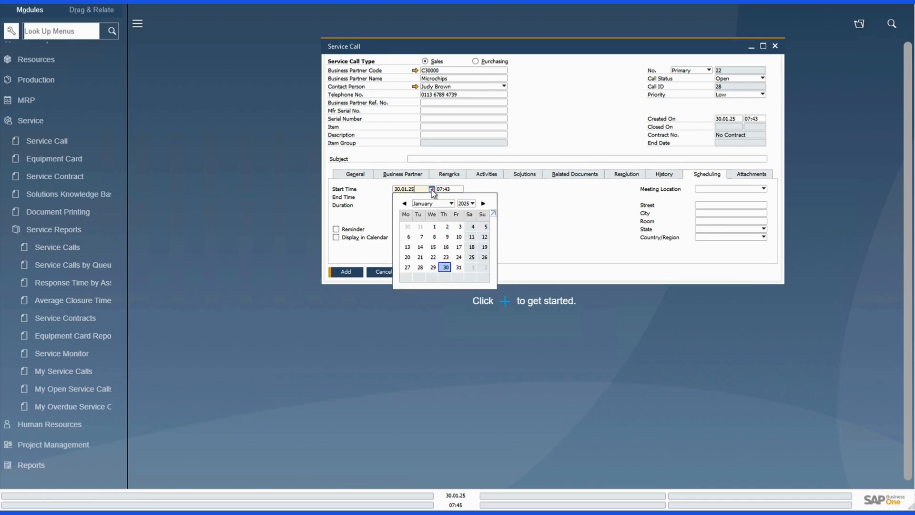
click(457, 270)
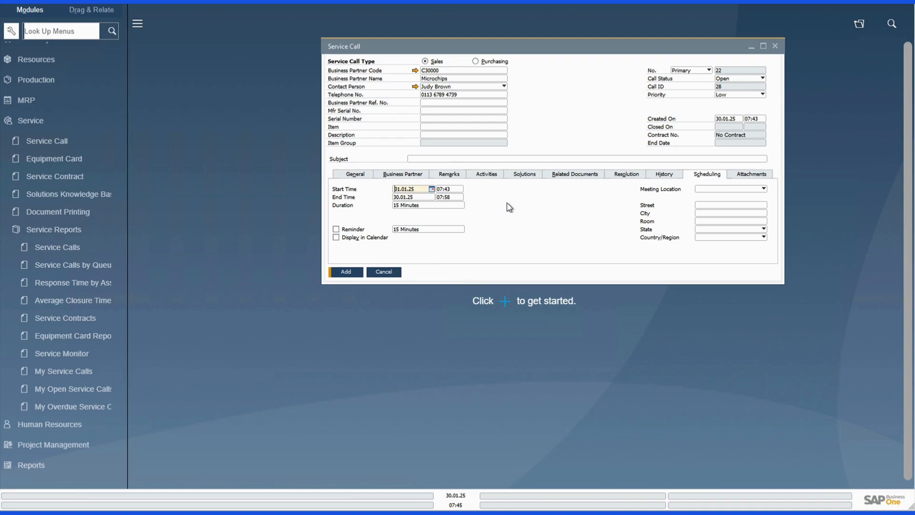
Set the scheduled duration to 60 minutes and the meeting location to Business Partner Address.
click(398, 205)
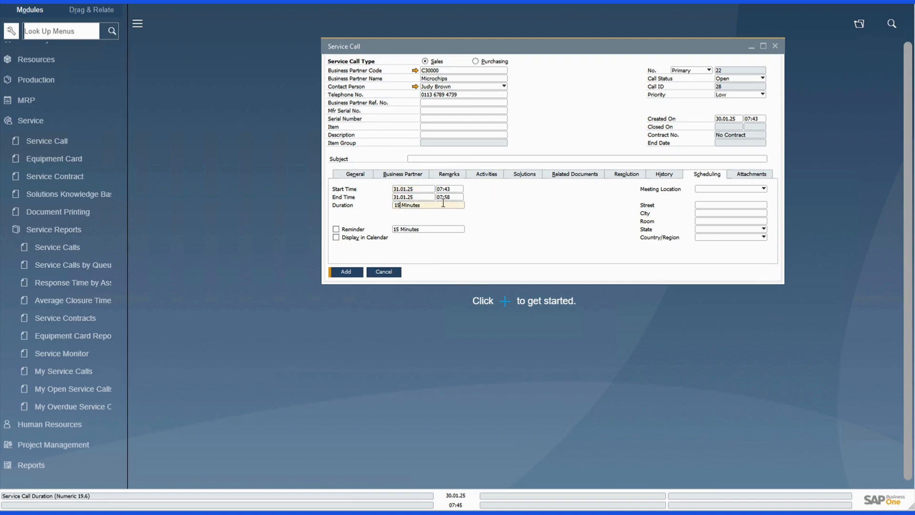
key(BackSpace)
key(BackSpace)
text(60)
click(699, 190)
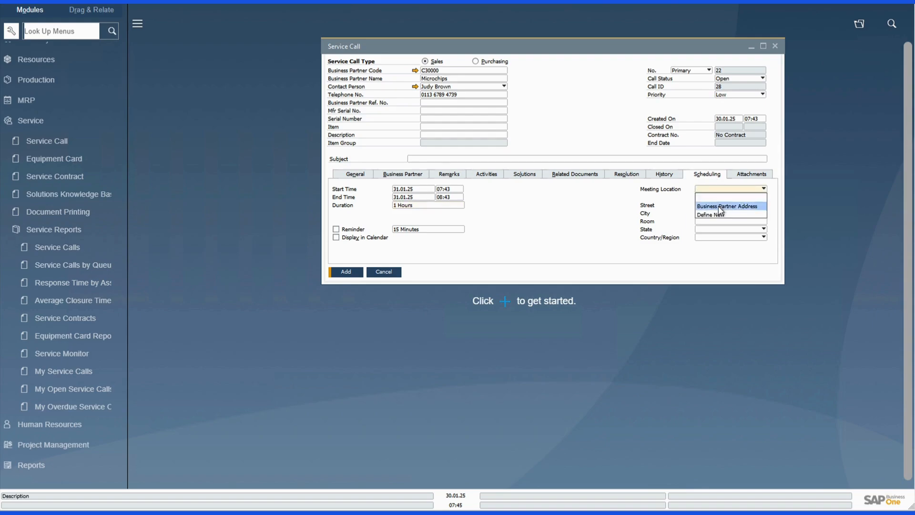
click(719, 206)
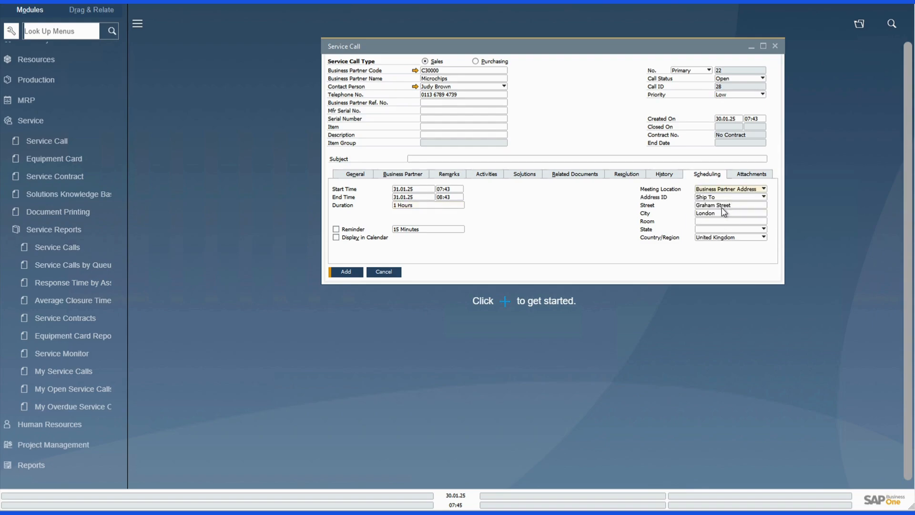
Copy the remarks text "customer email about service for their equipment" into the service call's subject and add the call.
click(355, 272)
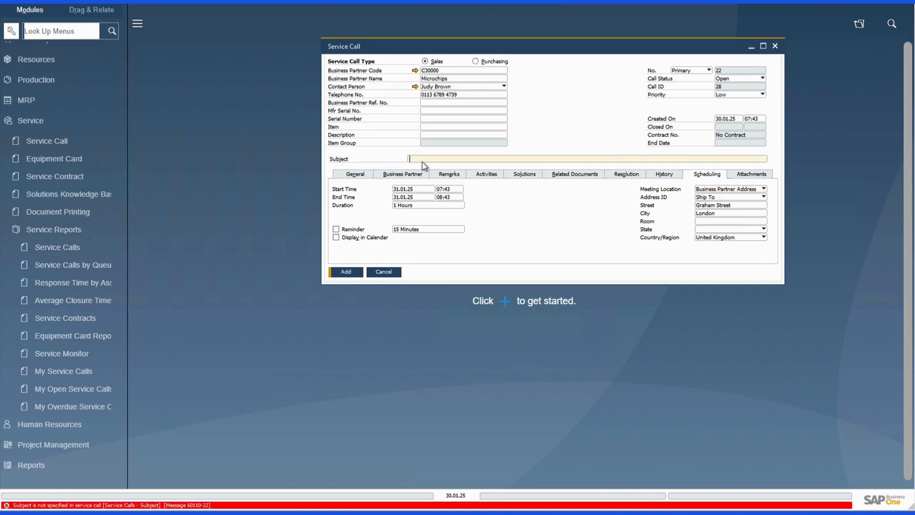
click(450, 174)
click(449, 189)
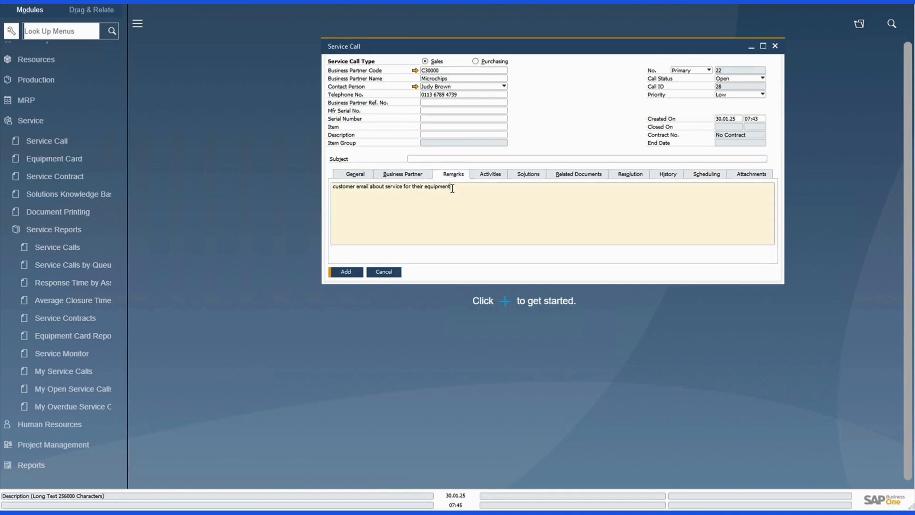
drag(454, 186, 327, 188)
right_click(338, 188)
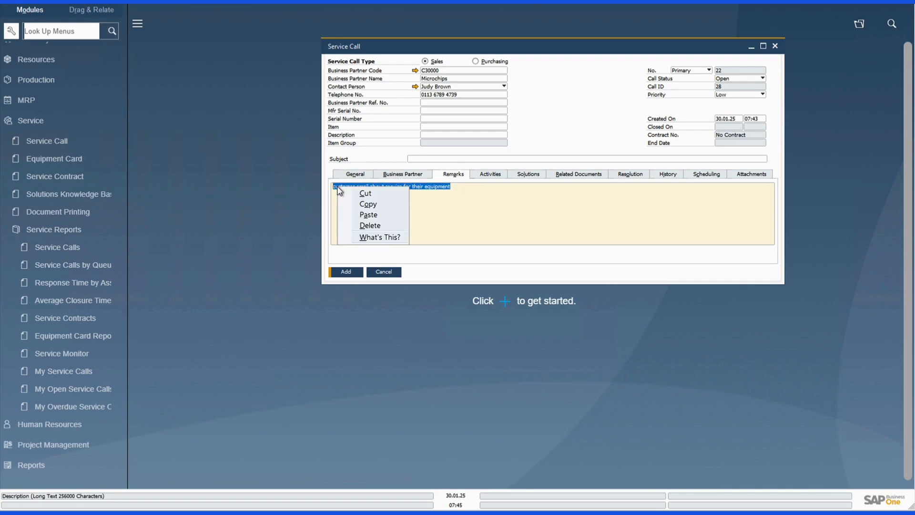
click(369, 204)
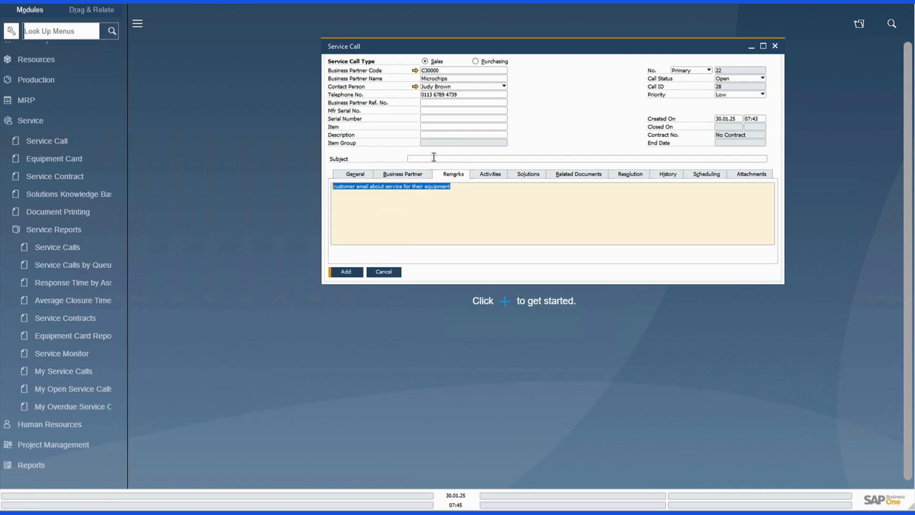
click(434, 160)
right_click(438, 160)
click(459, 170)
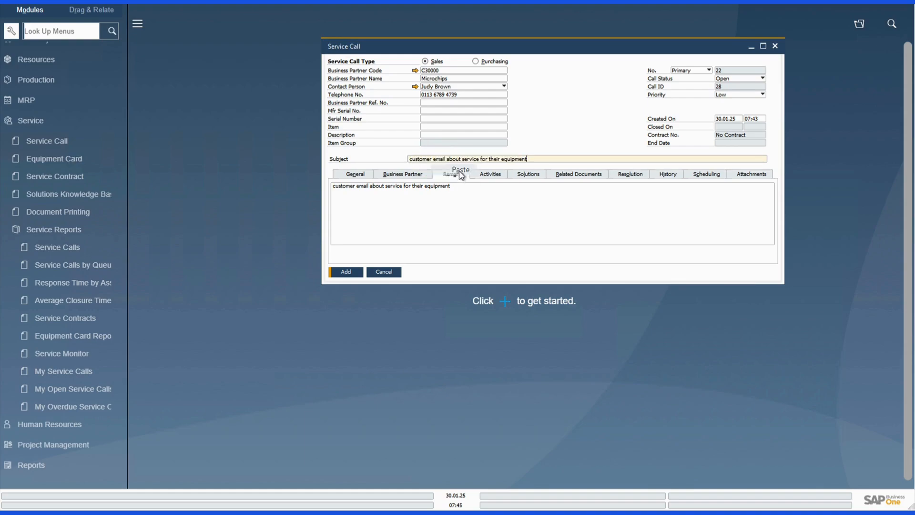
click(345, 272)
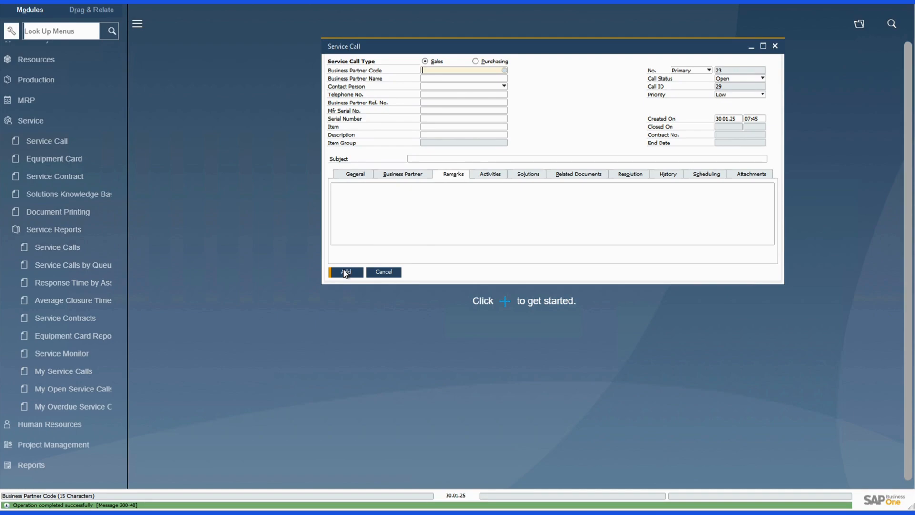
click(383, 272)
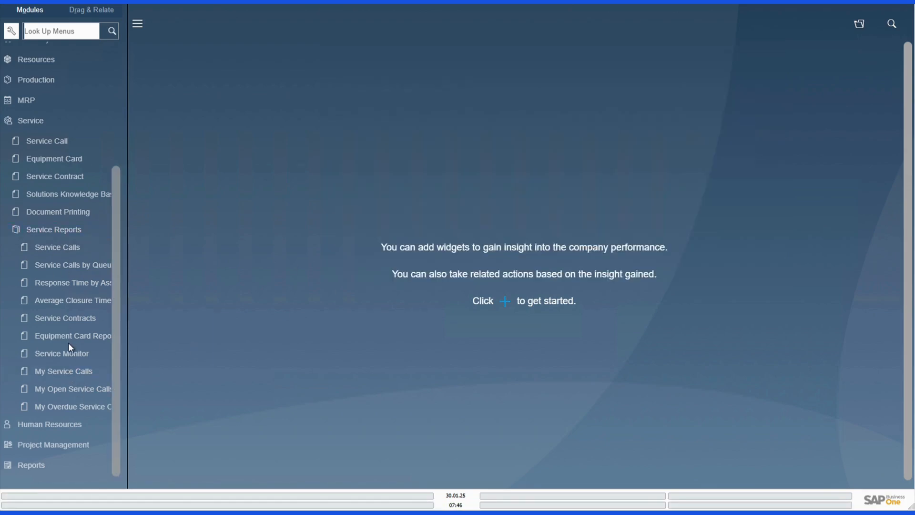
Run the Service Calls report without selection criteria and locate the new Microchips call in it.
click(68, 356)
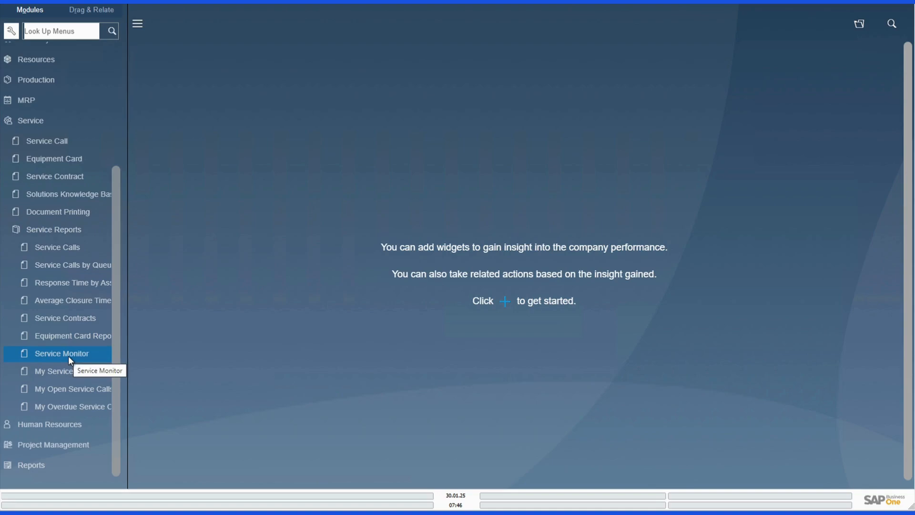
click(56, 246)
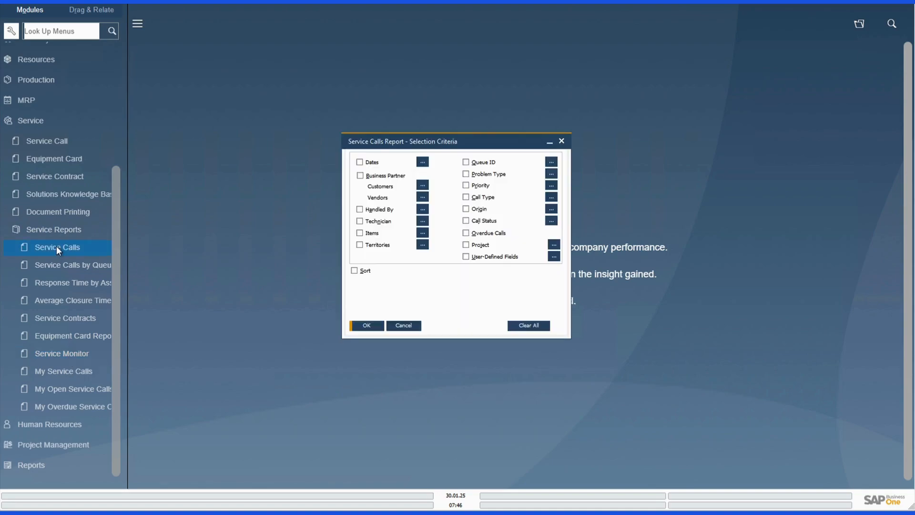
click(366, 326)
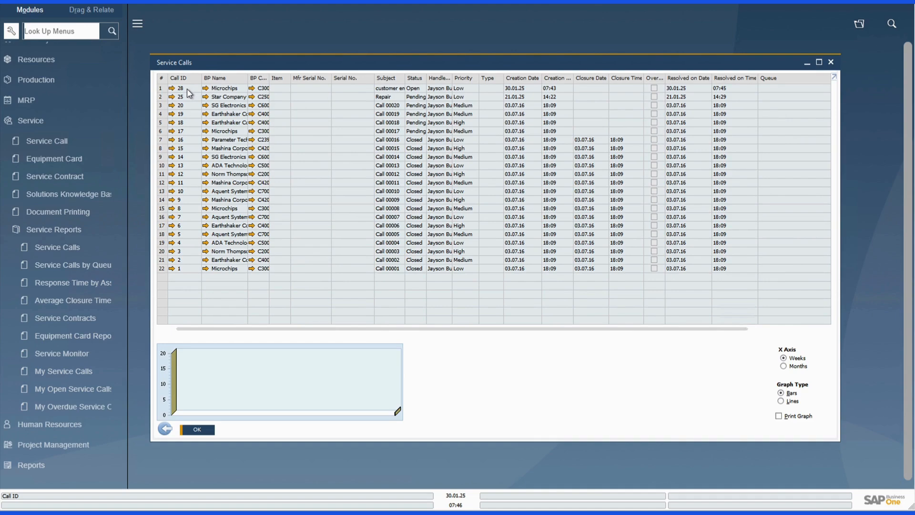
click(165, 89)
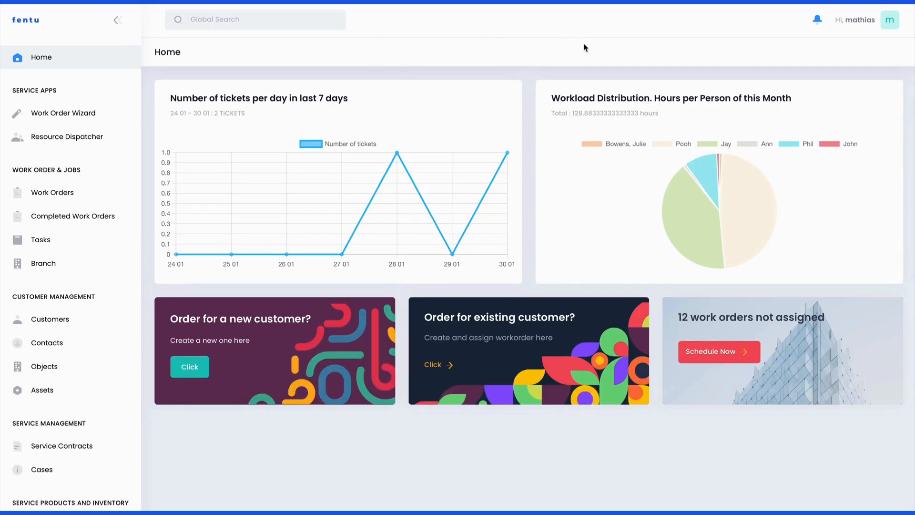
Switch to fentu and view the available interface languages in the account settings.
click(891, 21)
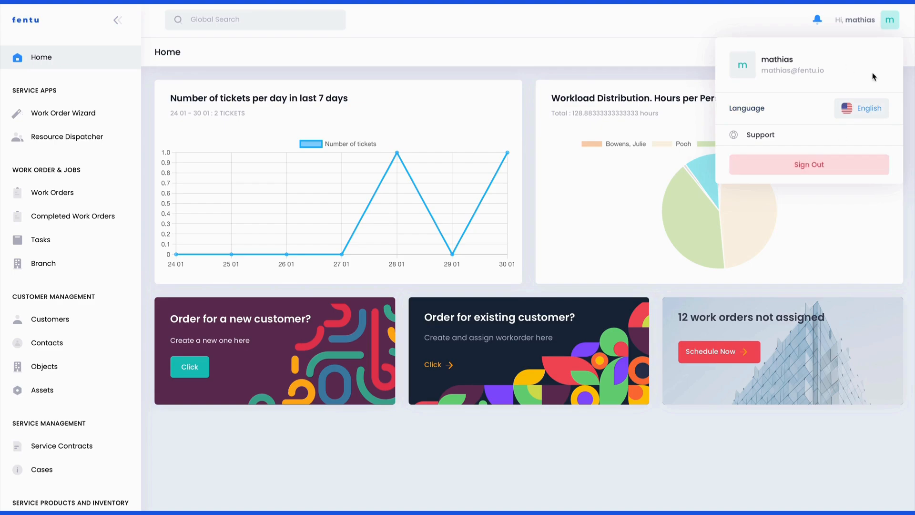
click(877, 109)
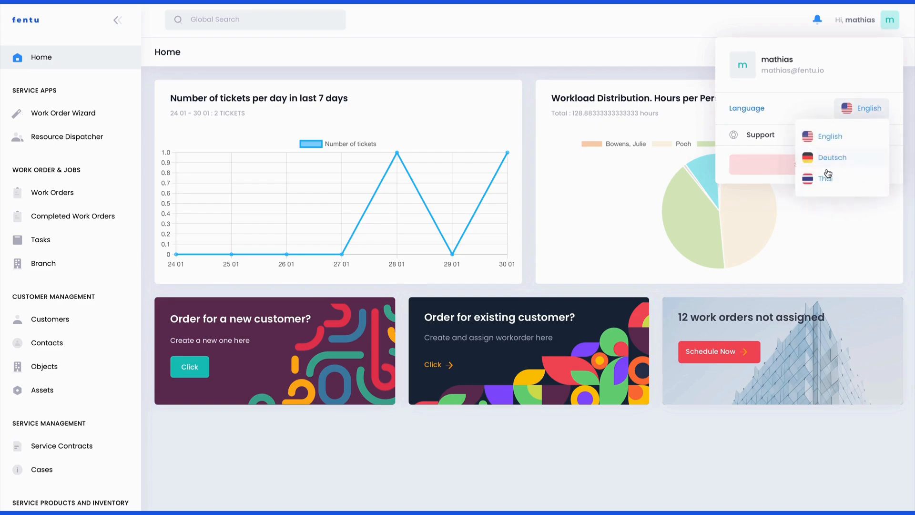
click(818, 20)
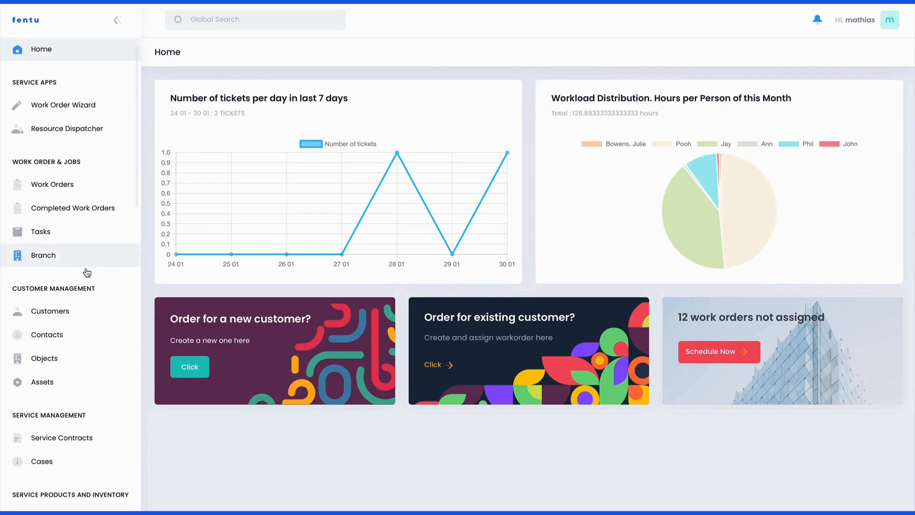
Open the Microchips case "customer email about service for their equipment" from the cases list and review its details.
scroll(86, 272, down, 3)
scroll(86, 269, down, 3)
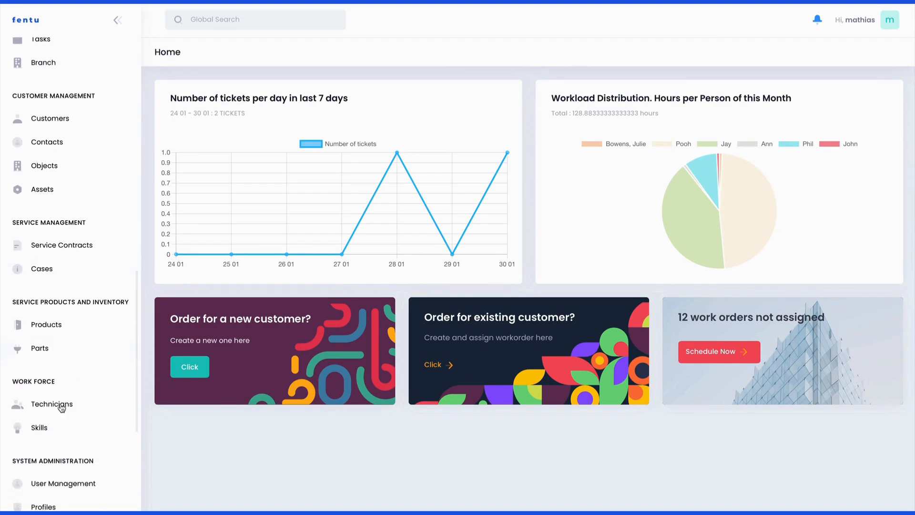
scroll(63, 435, up, 5)
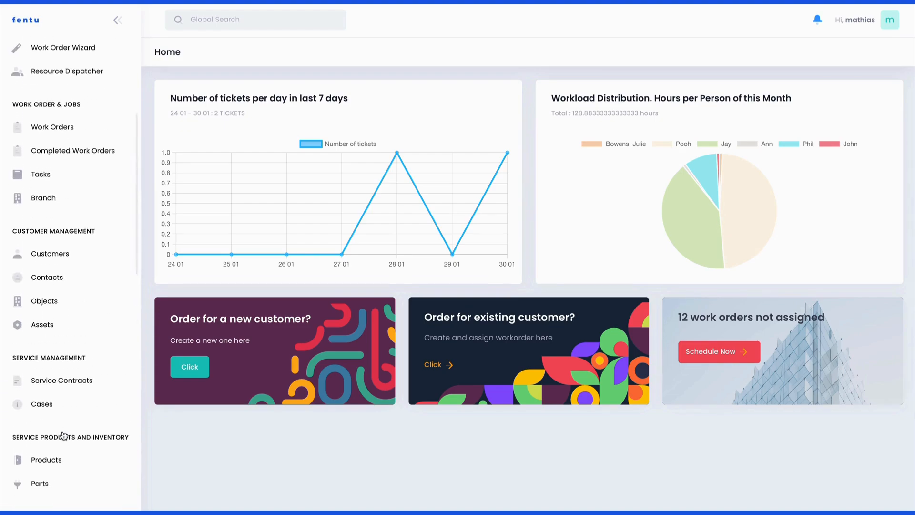
click(55, 407)
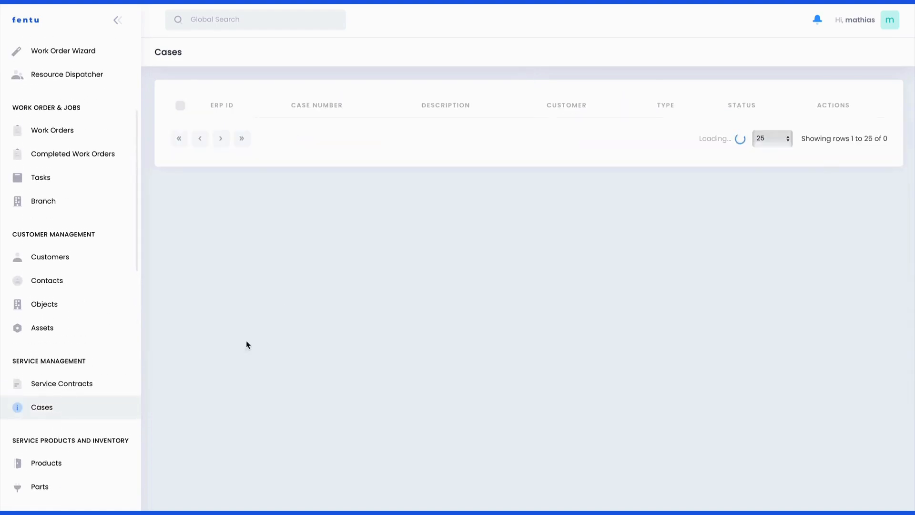
click(292, 142)
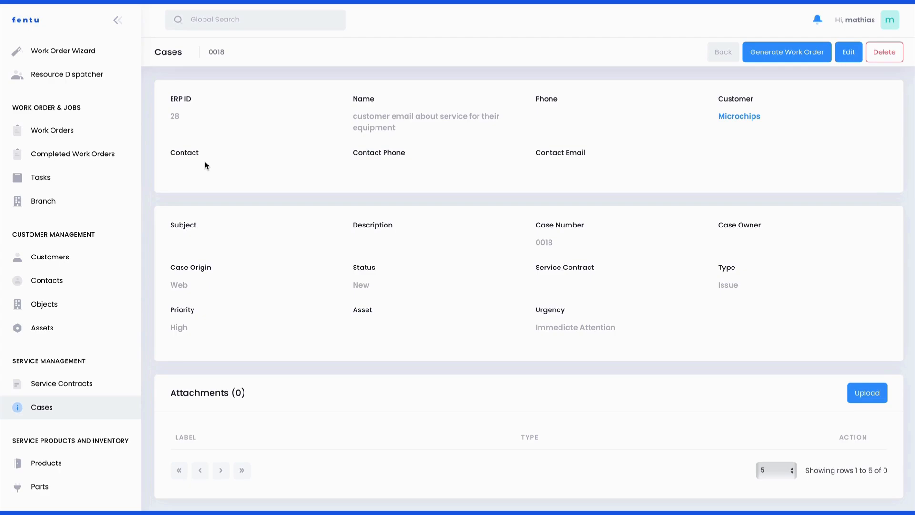
scroll(205, 165, down, 1)
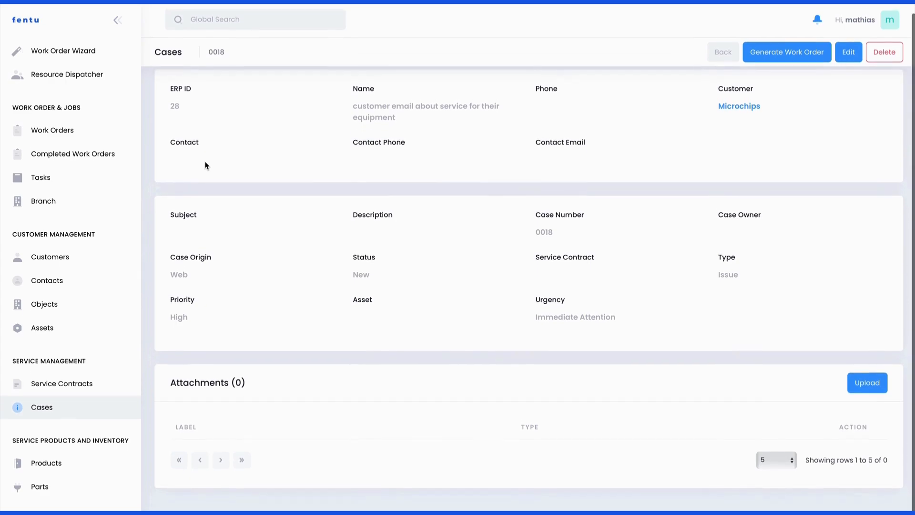
scroll(205, 165, up, 1)
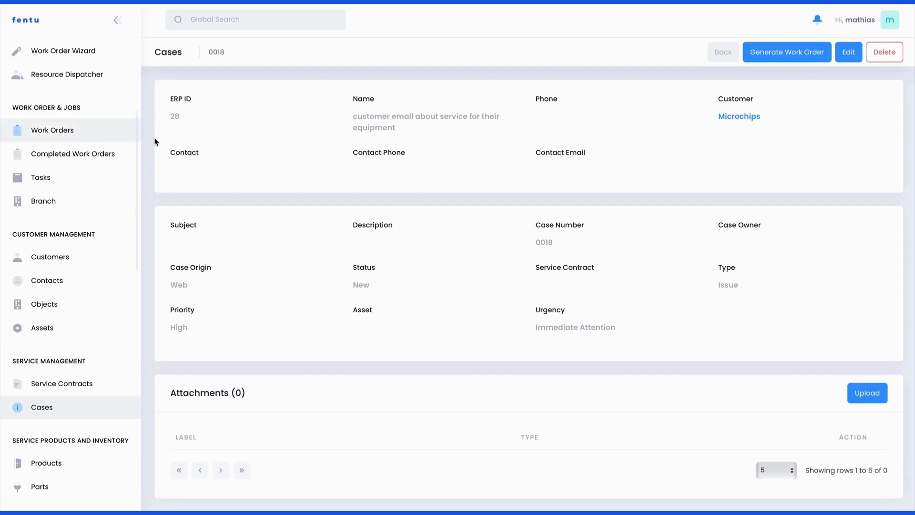
Open the matching Microchips repair work order and examine its planned dates, location, task, parts and resource sections.
click(112, 137)
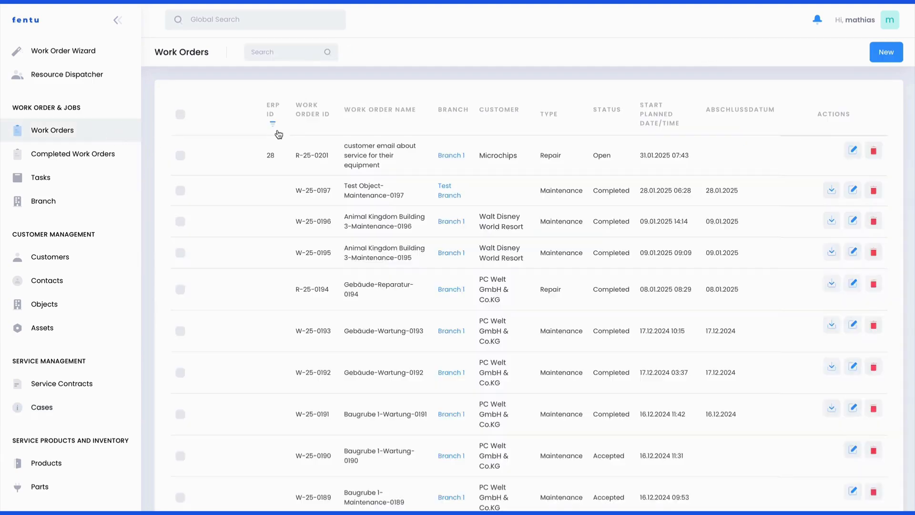
click(264, 153)
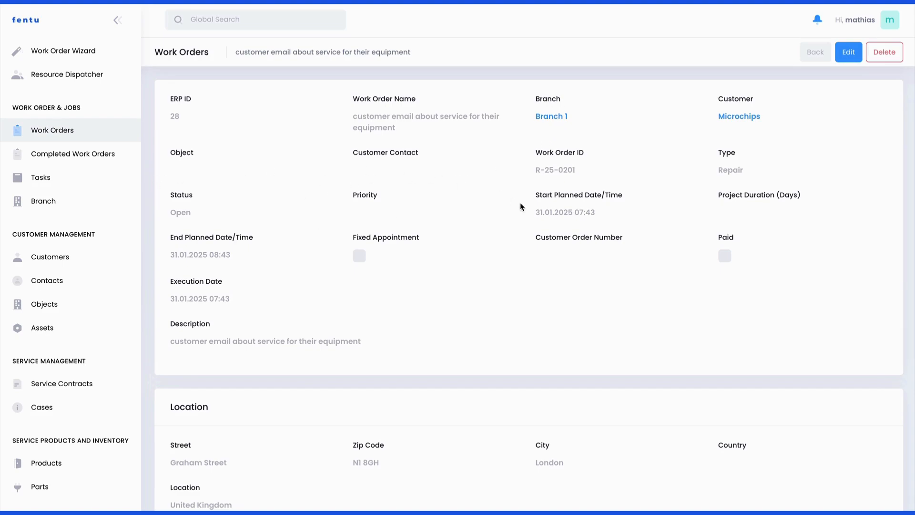
scroll(583, 231, down, 1)
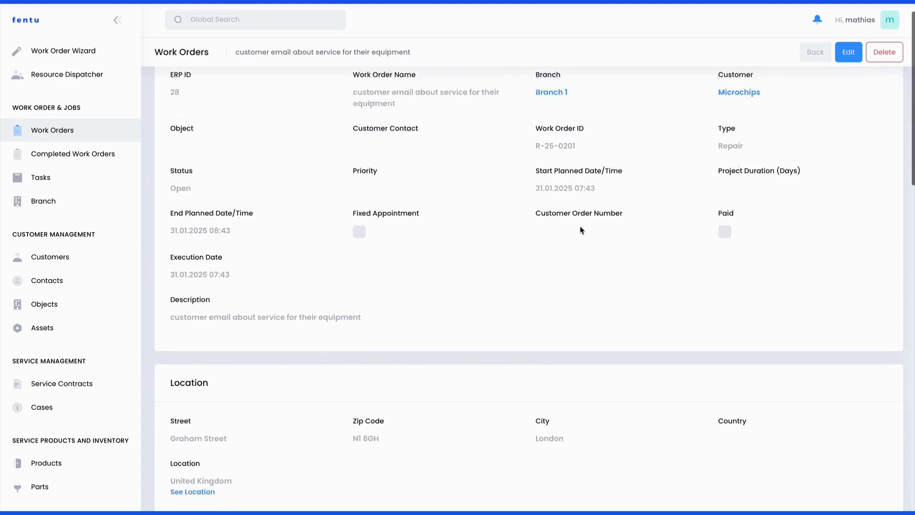
scroll(325, 284, down, 3)
scroll(276, 258, down, 3)
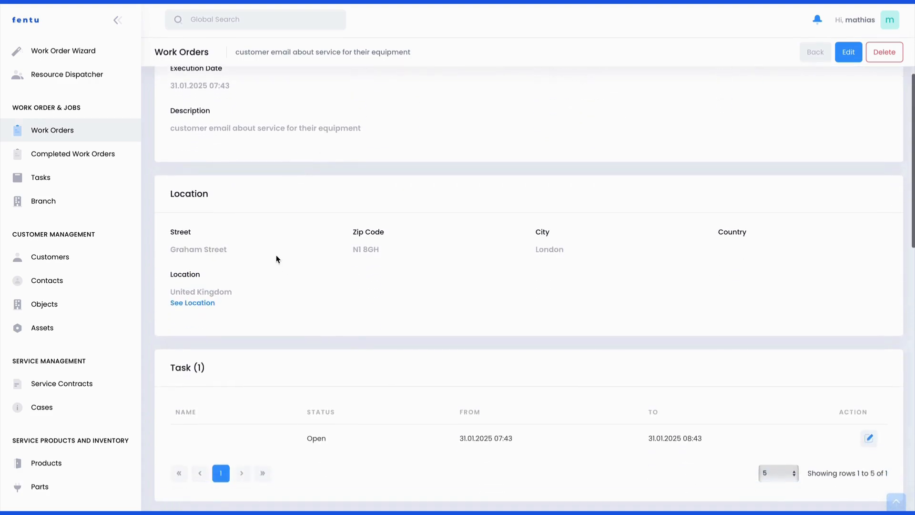
scroll(258, 304, down, 5)
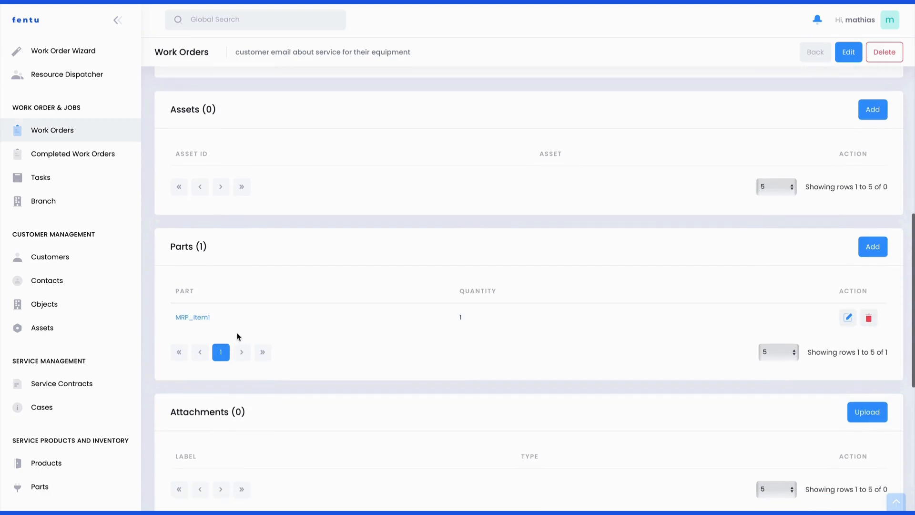
scroll(238, 337, down, 4)
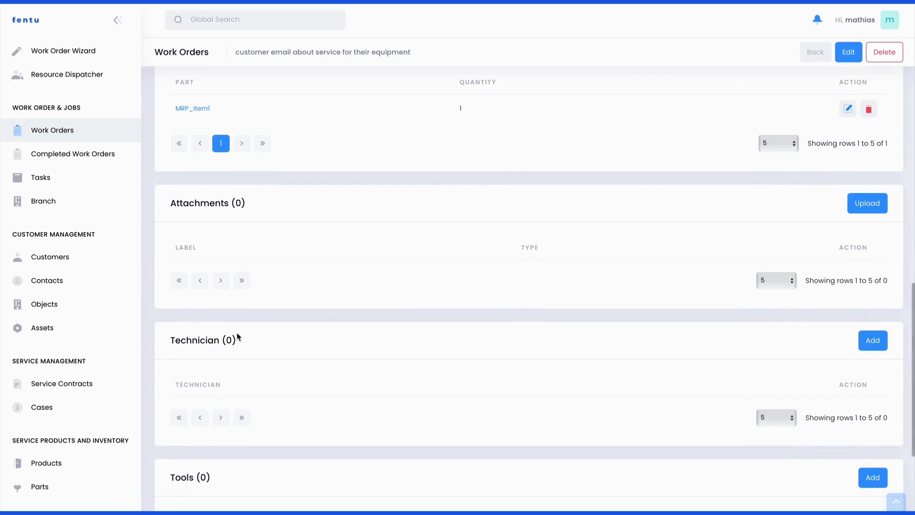
scroll(238, 337, down, 5)
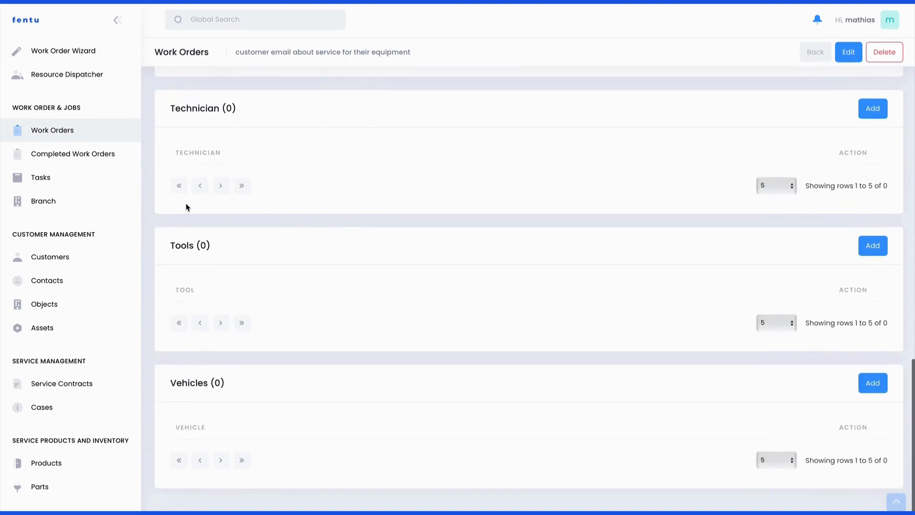
scroll(186, 205, up, 15)
scroll(76, 164, up, 2)
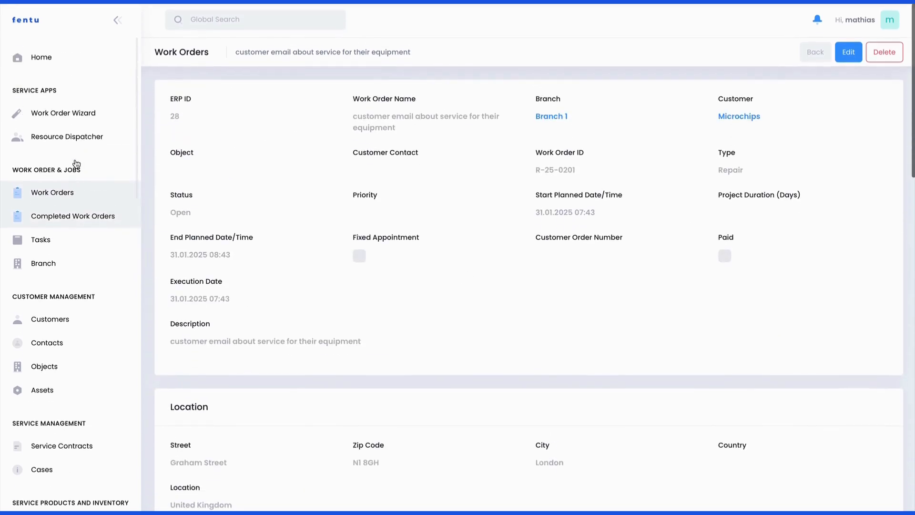
In the Resource Dispatcher for January 31, 2025, place the waiting repair order on the first technician's timeline at 08:00.
click(67, 138)
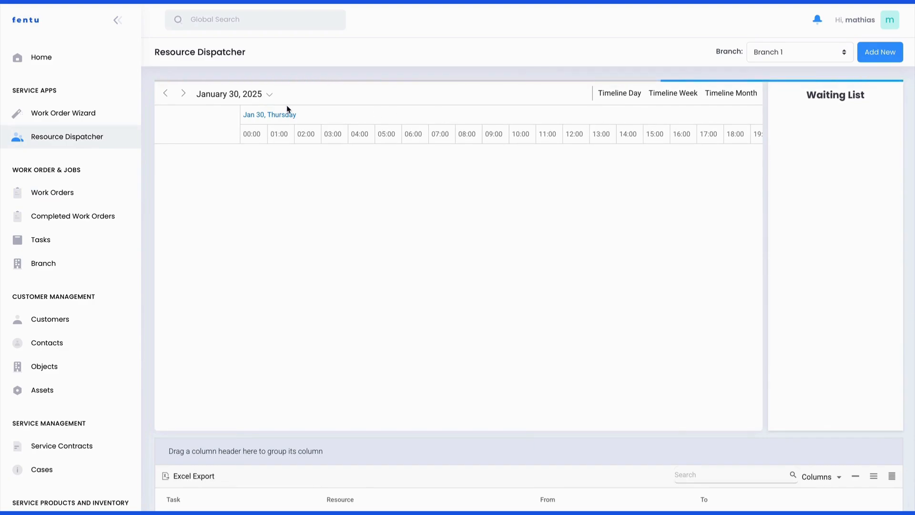
click(184, 92)
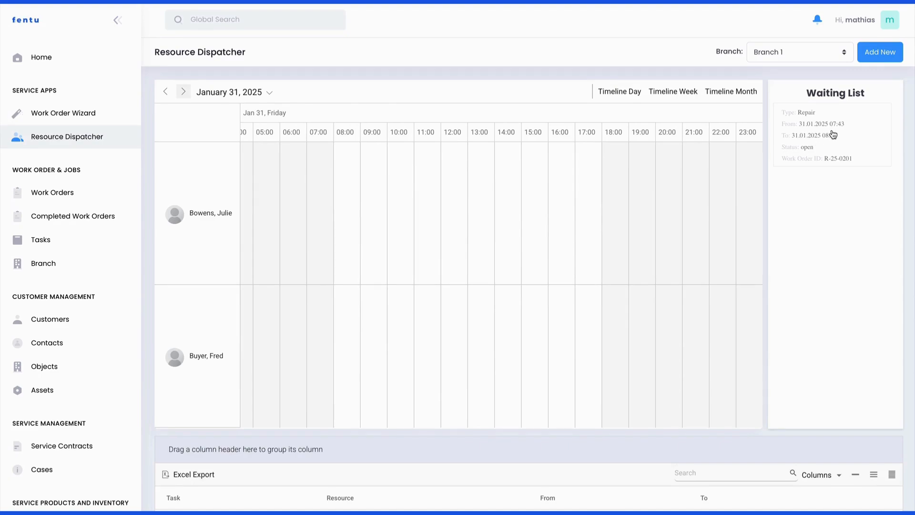
drag(834, 137, 343, 170)
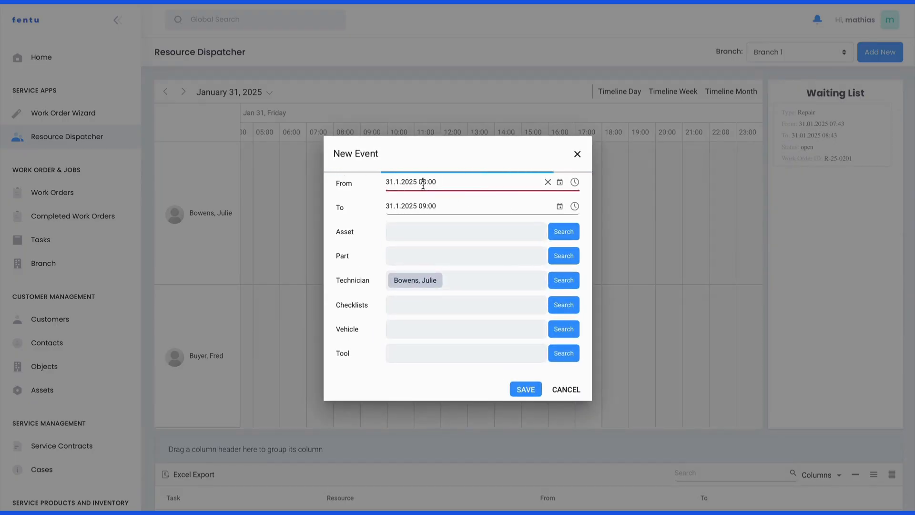
Set the new event to run from 31.1.2025 07:43 to 31.1.2025 08:43.
text(07)
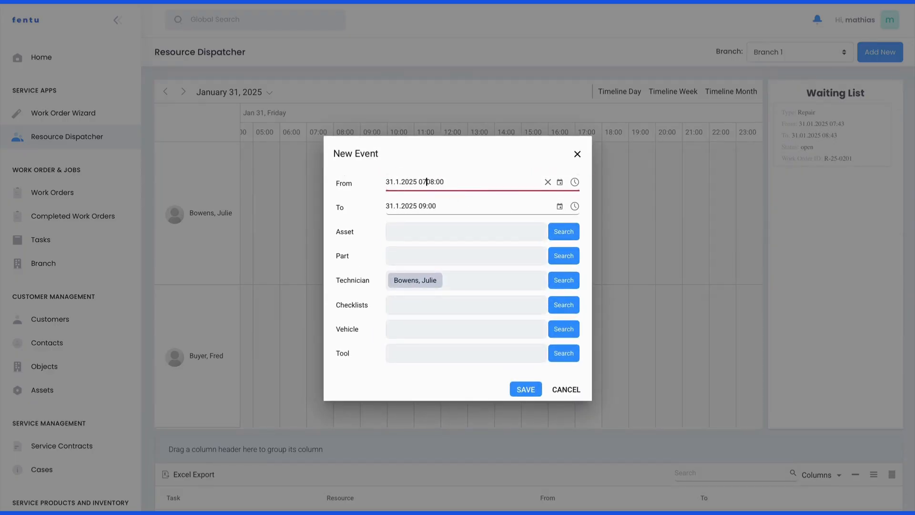
text(43)
drag(419, 182, 462, 181)
text(0)
drag(417, 206, 445, 205)
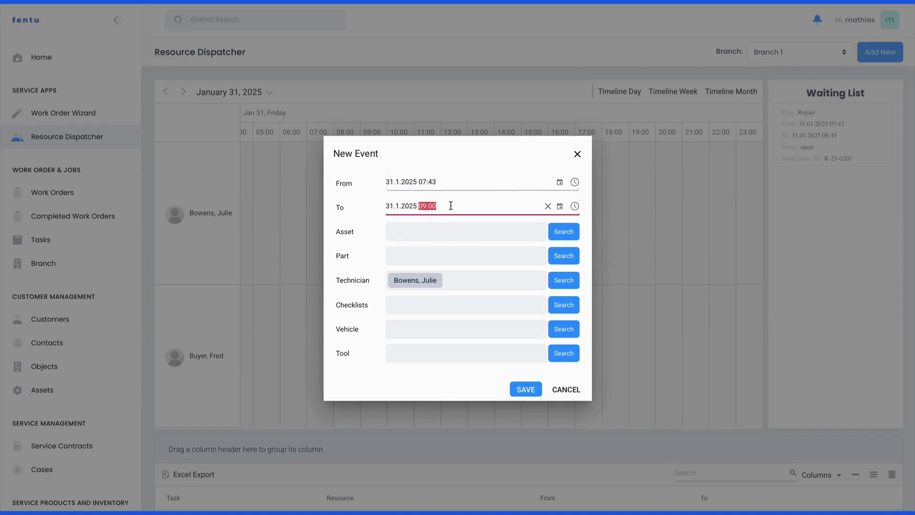
text(0)
Add the asset Legrand-Legrand USV Daker DK Plus-USV (0051-83-238) to the new event.
click(463, 231)
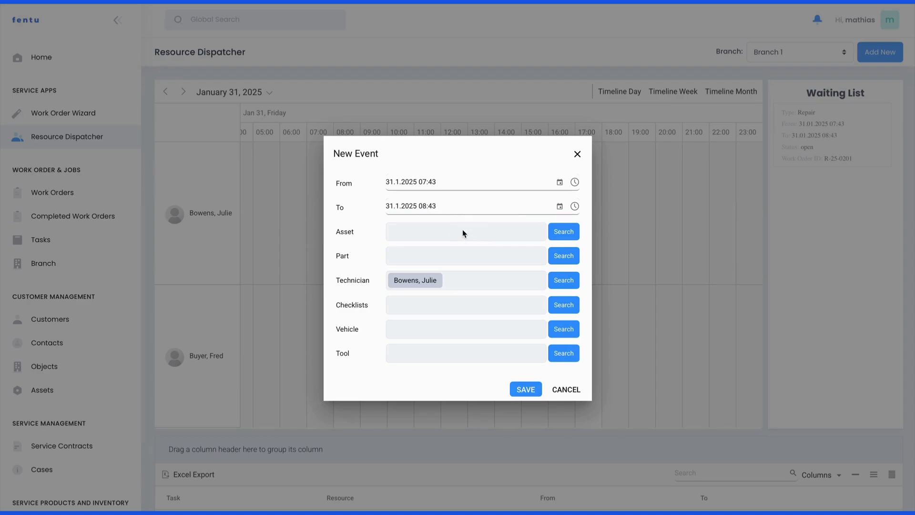
click(566, 234)
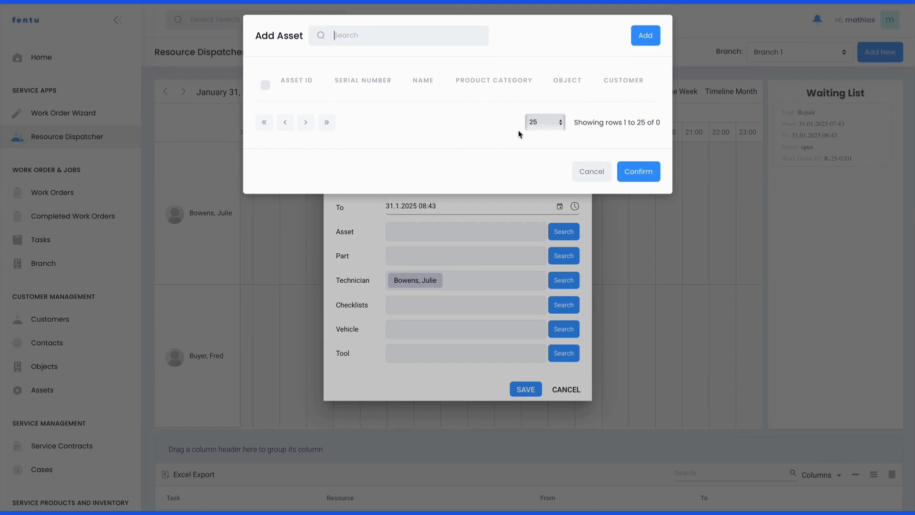
click(655, 38)
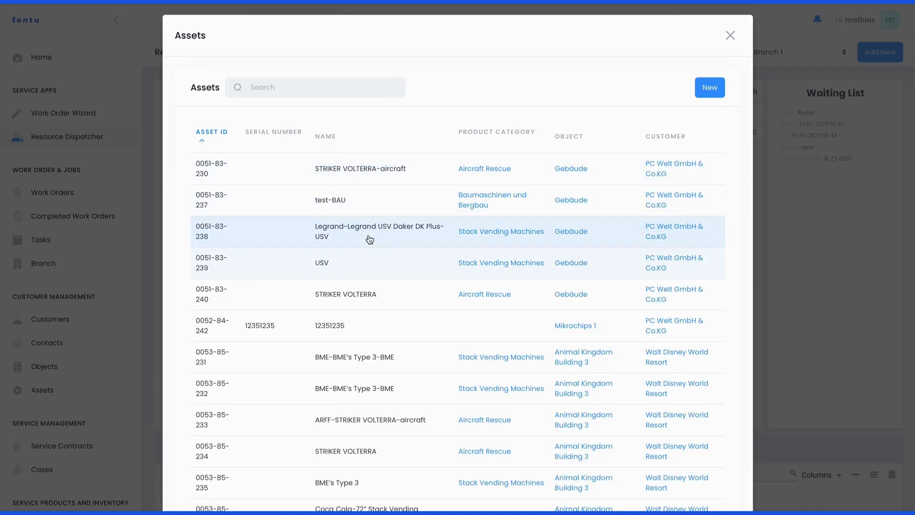
click(211, 234)
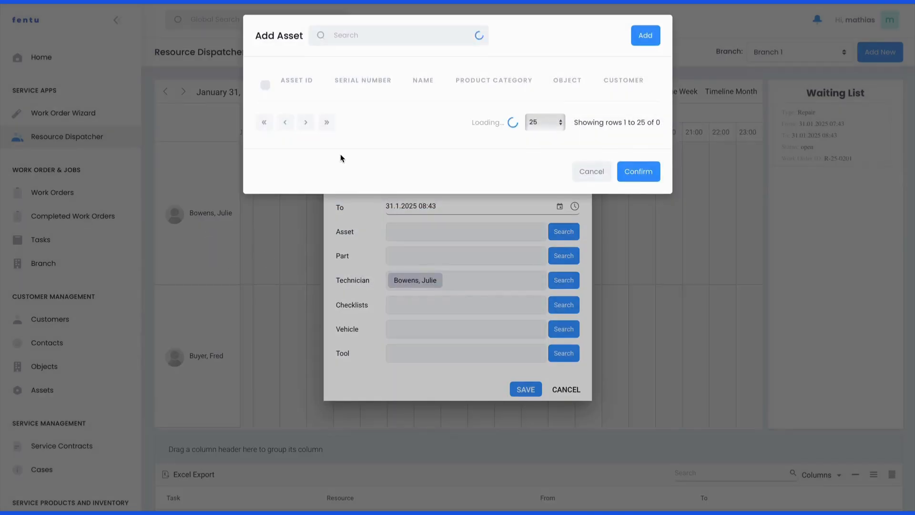
click(270, 134)
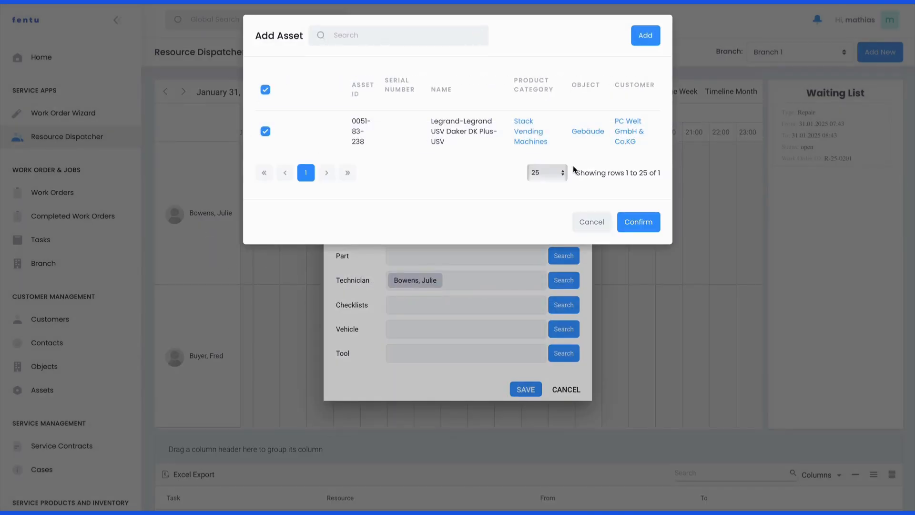
click(633, 223)
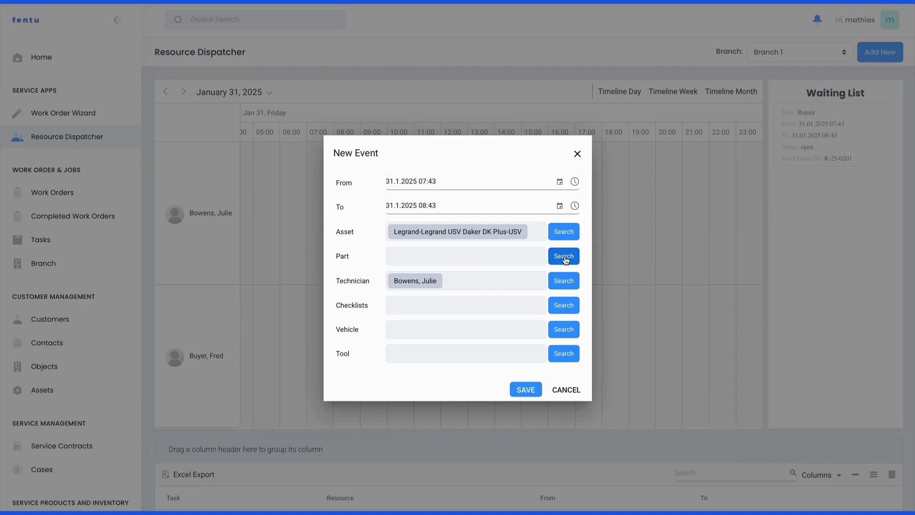
Attach the Reparatur checklist to the new event and save the event.
click(566, 308)
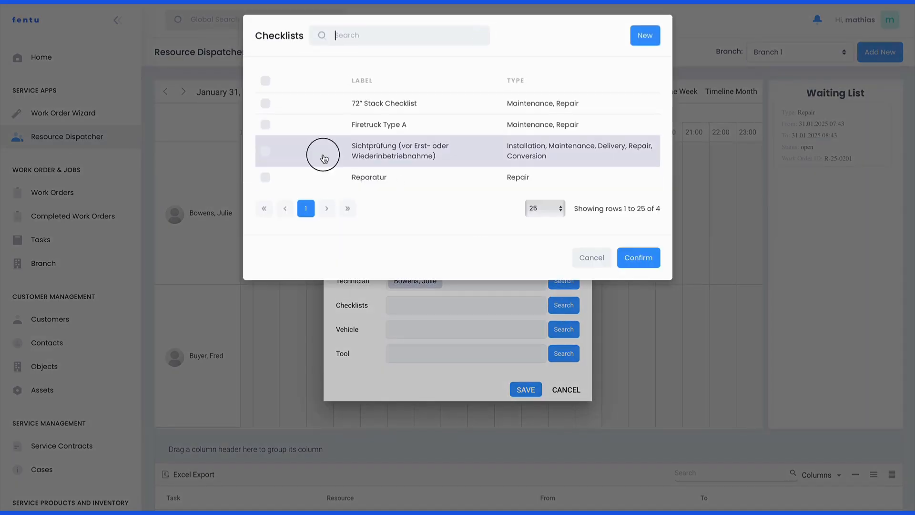
click(324, 159)
click(324, 159)
click(307, 181)
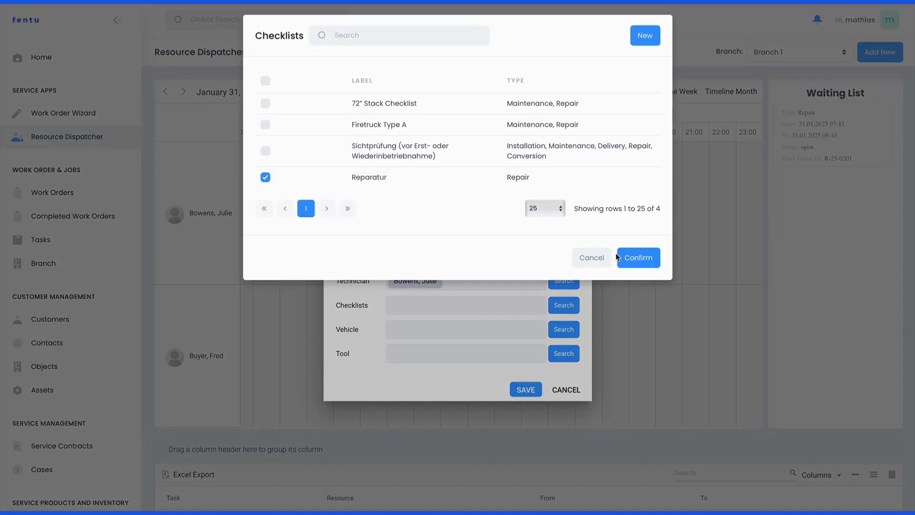
click(639, 257)
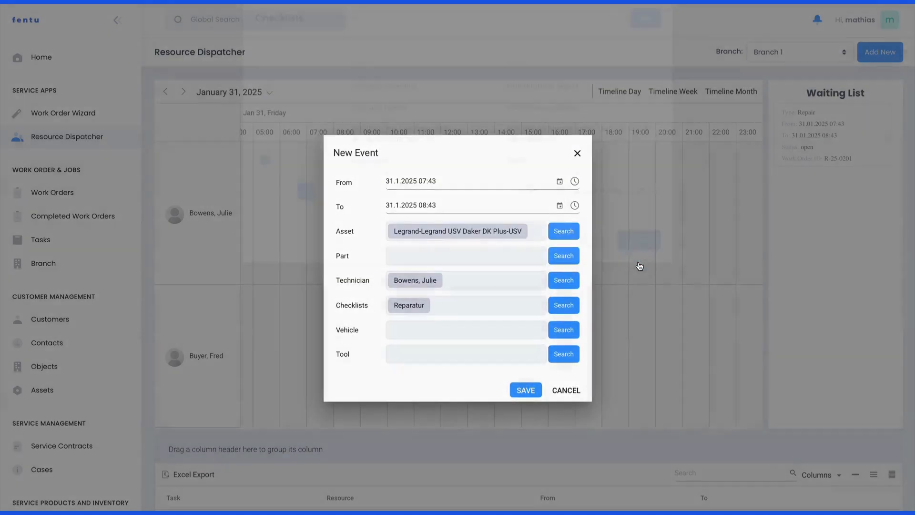
click(522, 391)
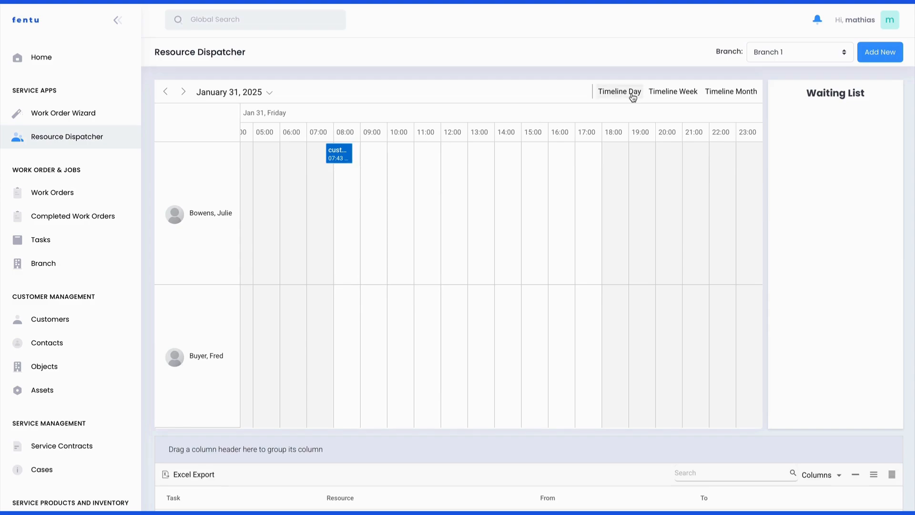
Reopen the scheduled 07:43 event, check technician availability, assign the second Branch 1 technician as well, and save.
double_click(339, 153)
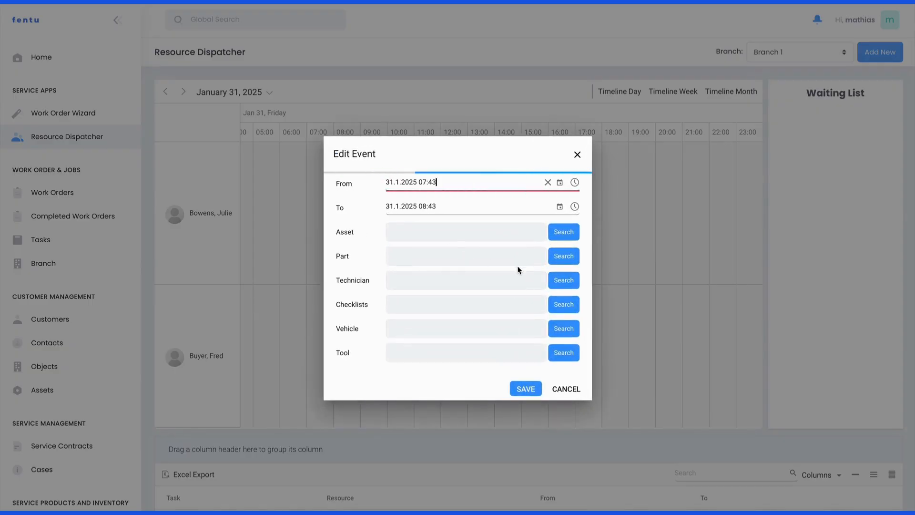
click(563, 283)
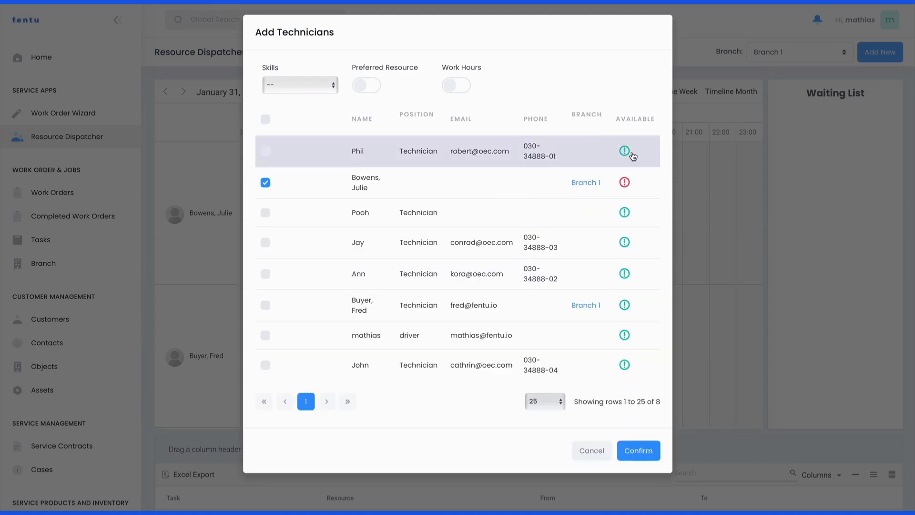
mouse_move(627, 188)
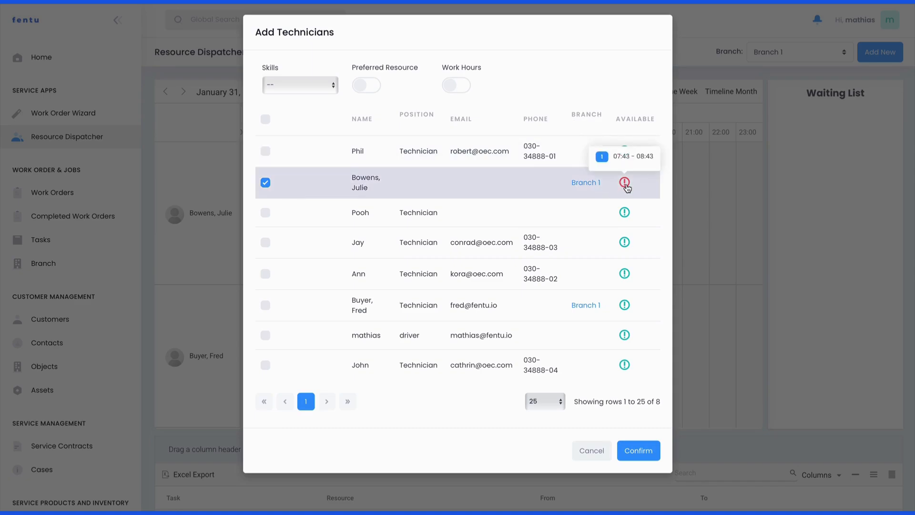
click(266, 305)
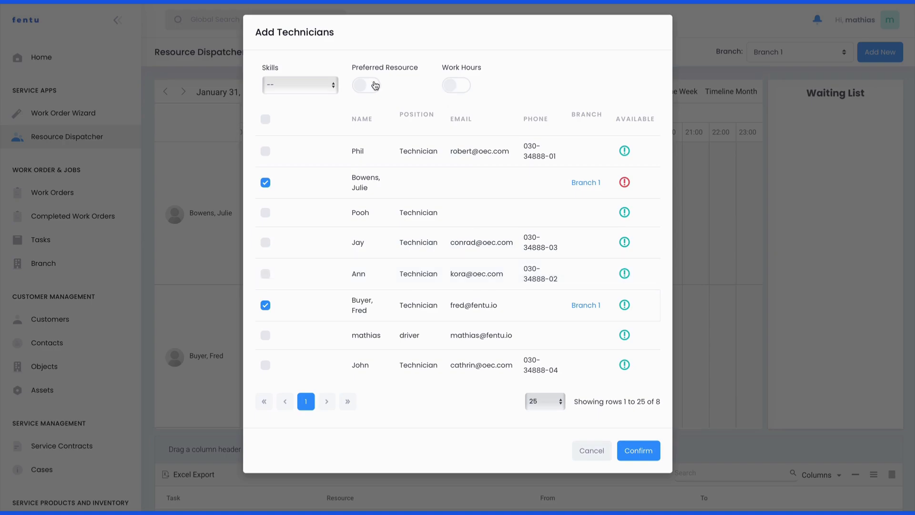
click(638, 451)
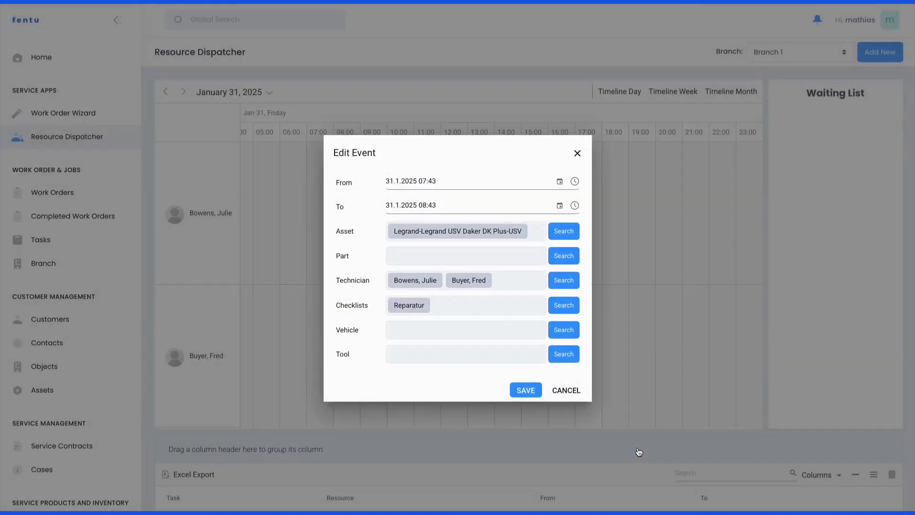
click(520, 393)
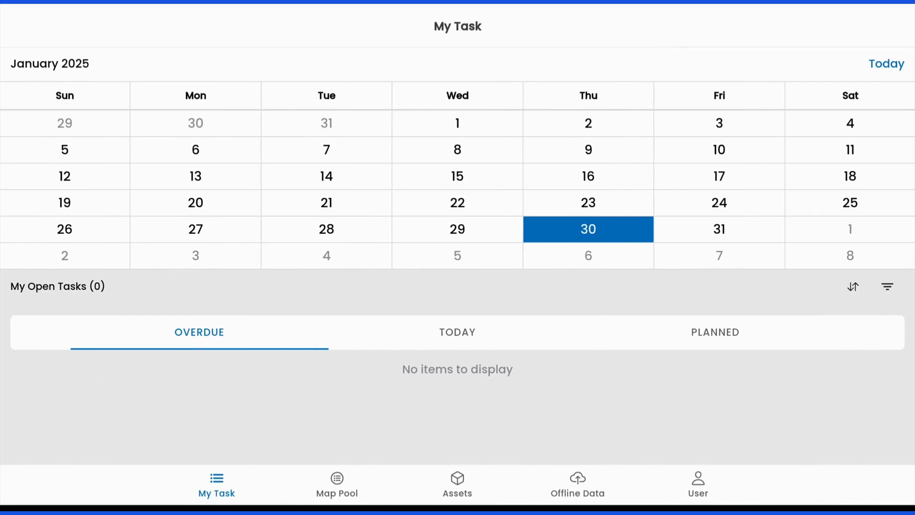
In the technician mobile app, open the planned task "customer email about service for their equipment" and review its details down to the assets.
click(509, 326)
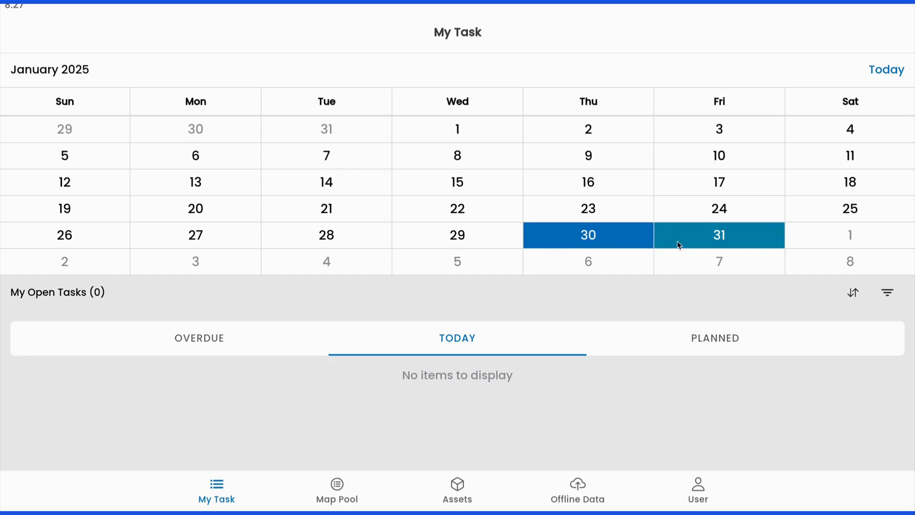
click(668, 334)
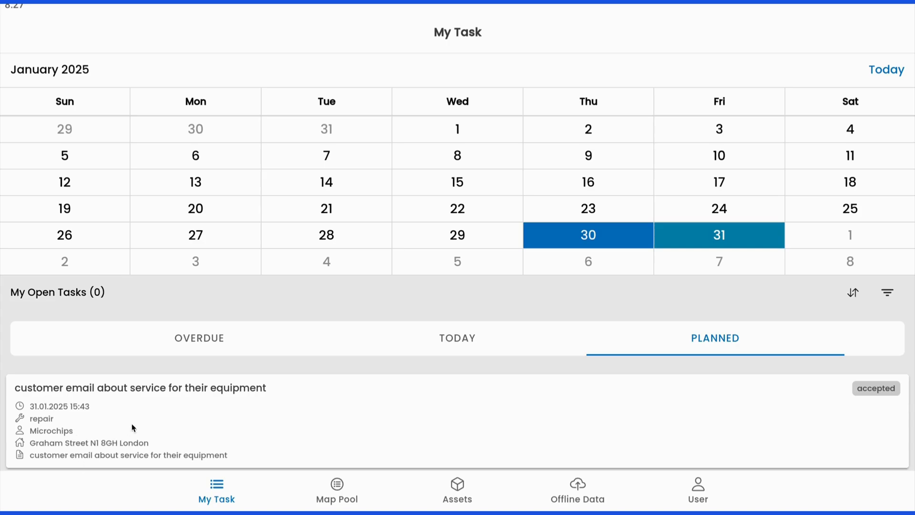
click(120, 420)
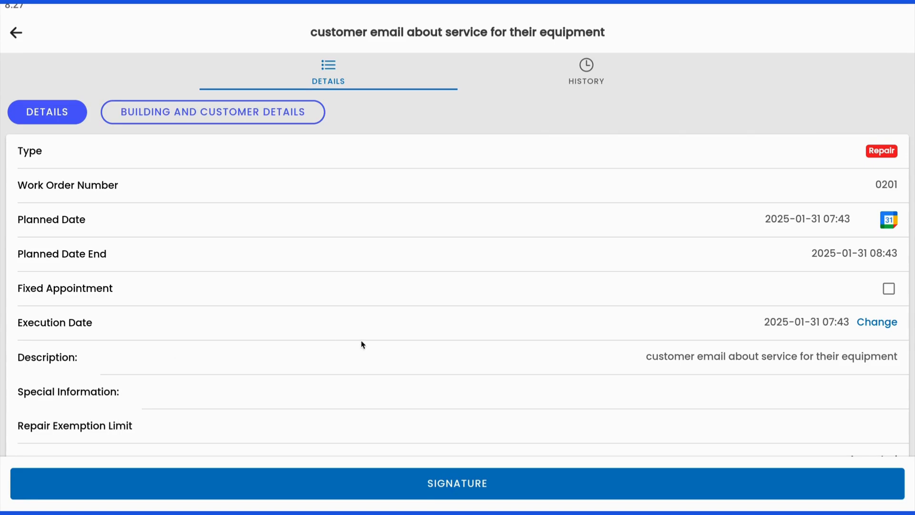
scroll(530, 314, down, 3)
scroll(531, 313, down, 5)
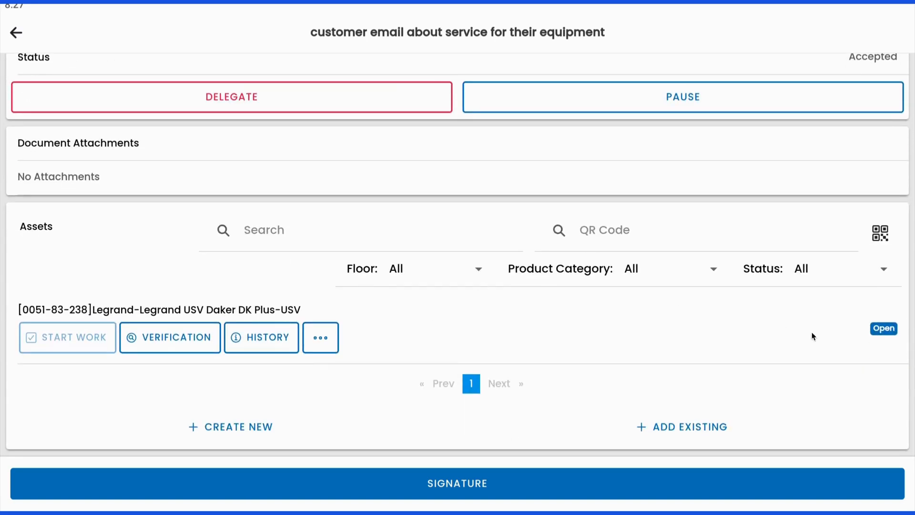
Verify the task's asset Legrand-Legrand USV Daker DK Plus-USV and open its report checklist.
click(883, 336)
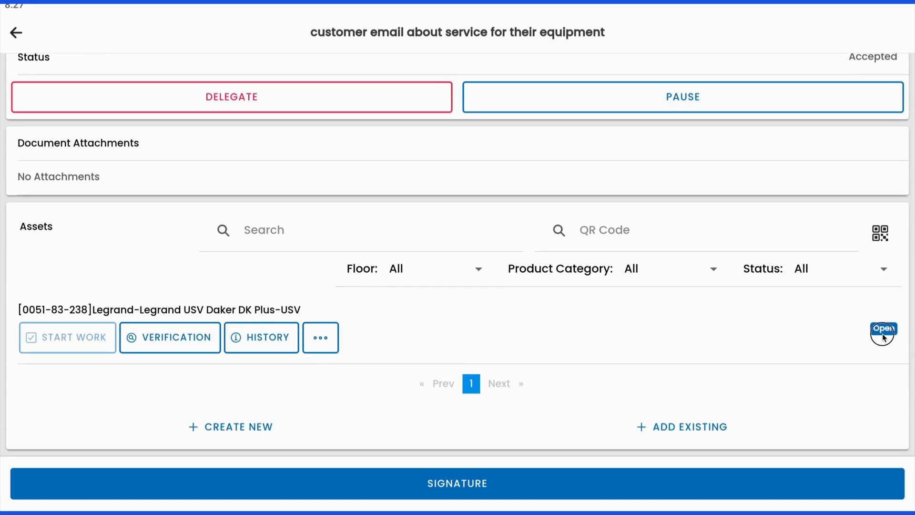
click(164, 340)
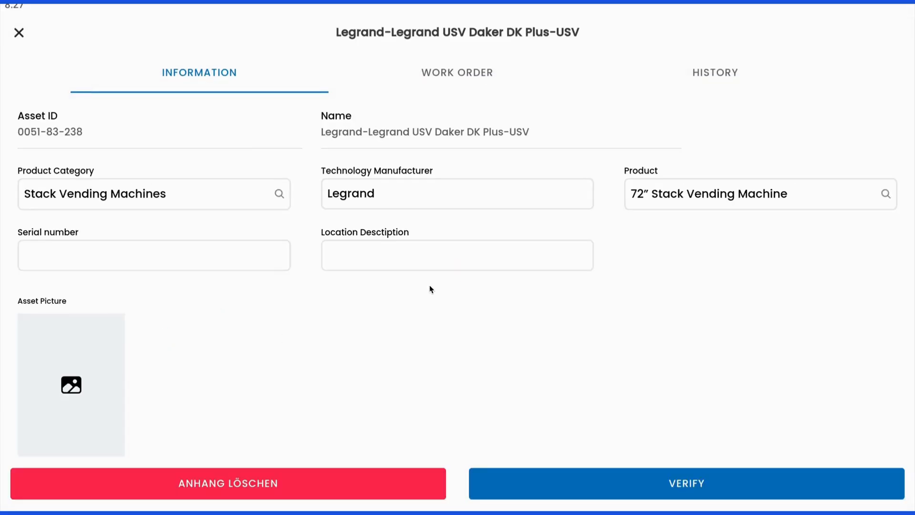
click(585, 483)
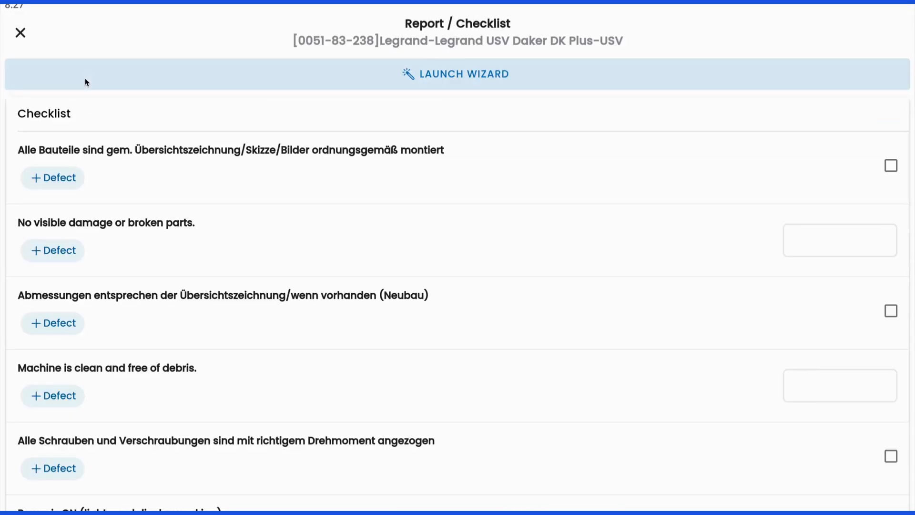
Launch the checklist wizard, tick the assembly, dimensions and screw torque items, and answer Pass for damage, cleanliness and power.
click(416, 79)
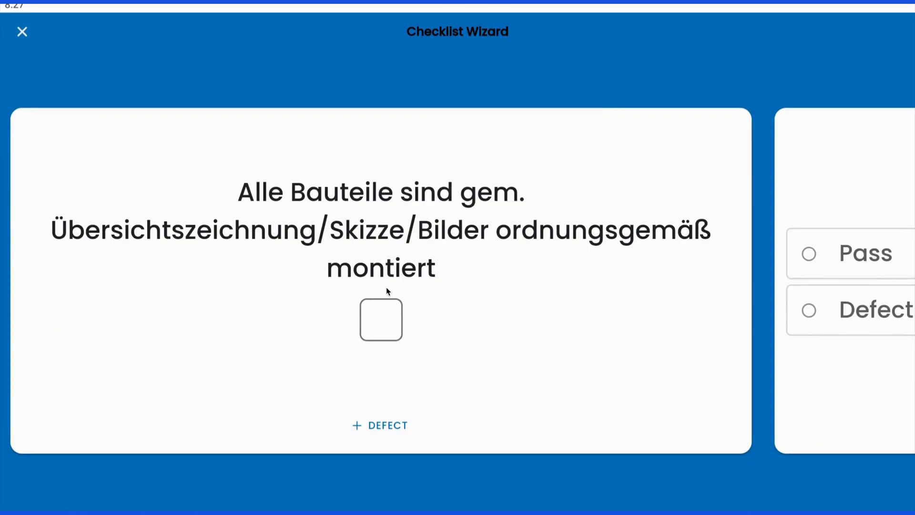
click(388, 259)
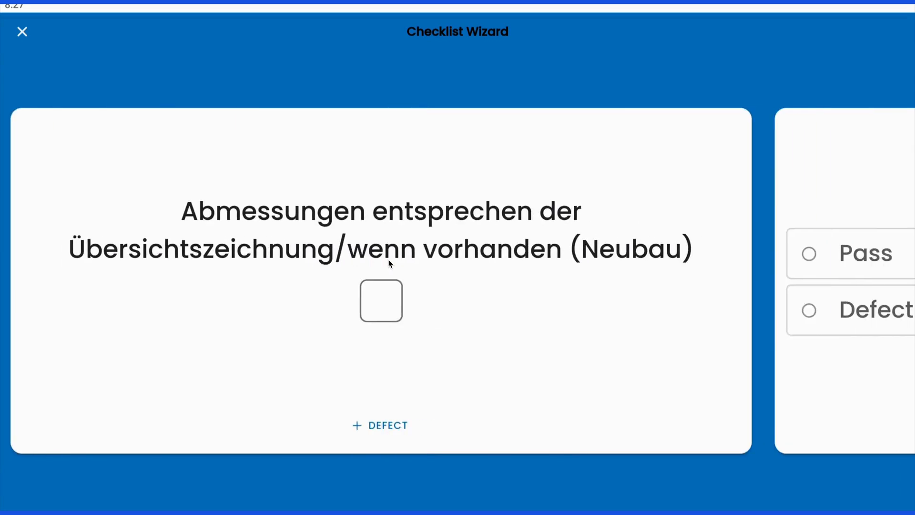
click(377, 292)
click(356, 248)
click(370, 288)
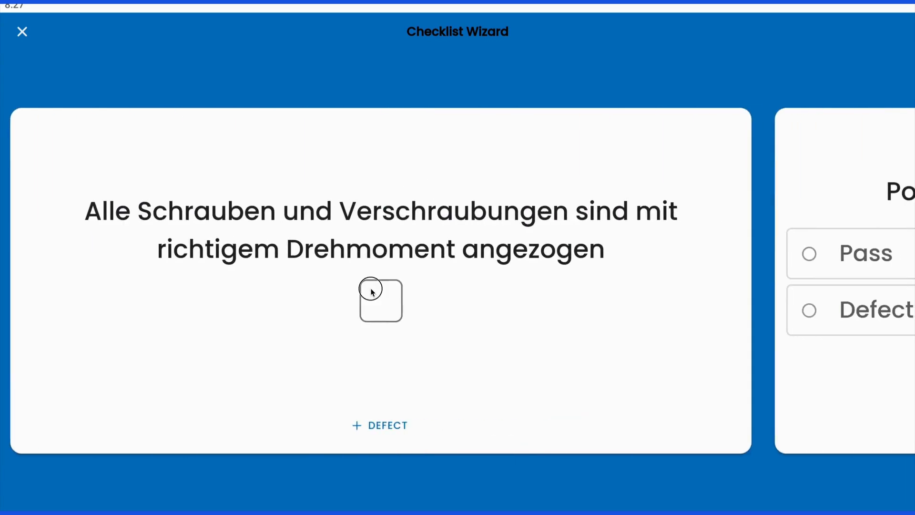
click(296, 243)
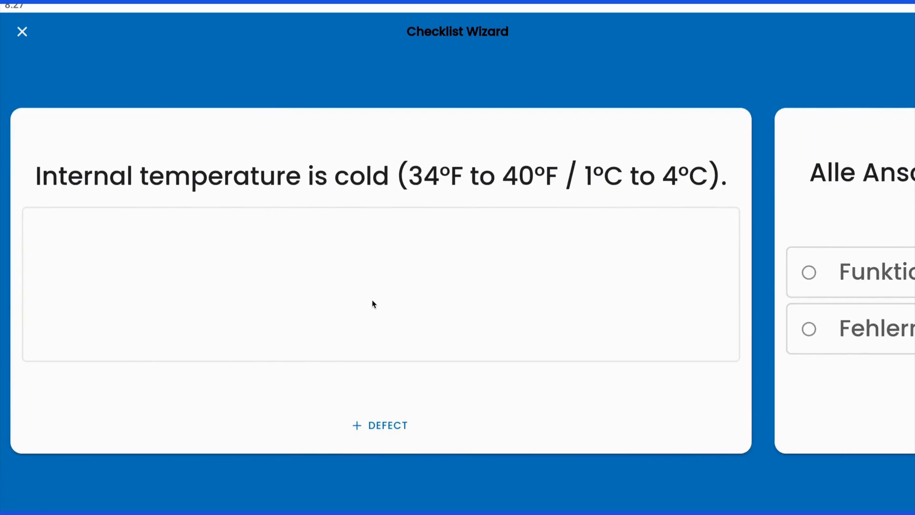
Enter "yes" for the cold internal temperature, choose Funktioniert for the sealed connections, and tick no jams in coin or bill slots.
click(374, 304)
text(yes)
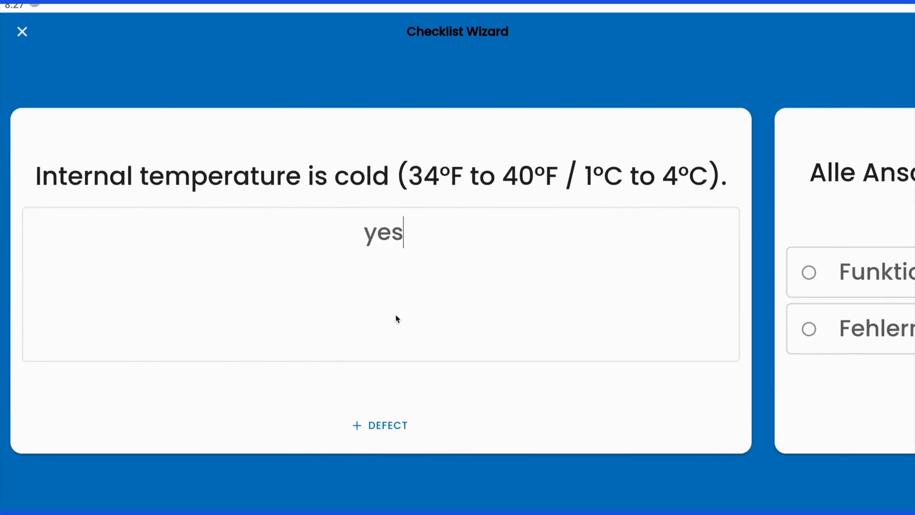
key(Return)
click(808, 273)
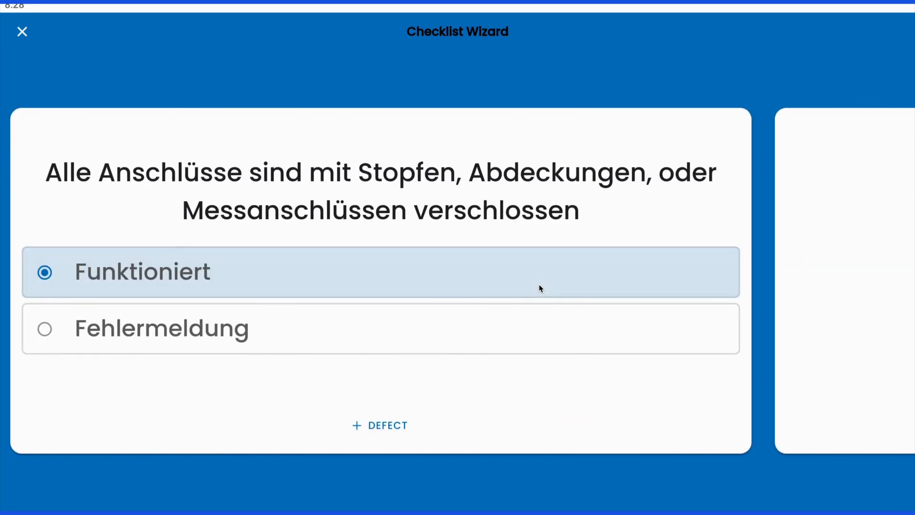
click(797, 270)
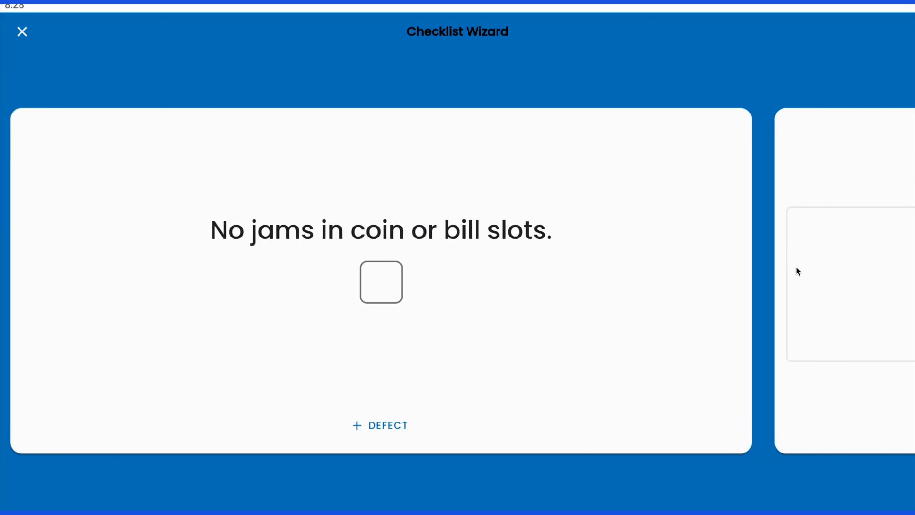
click(389, 285)
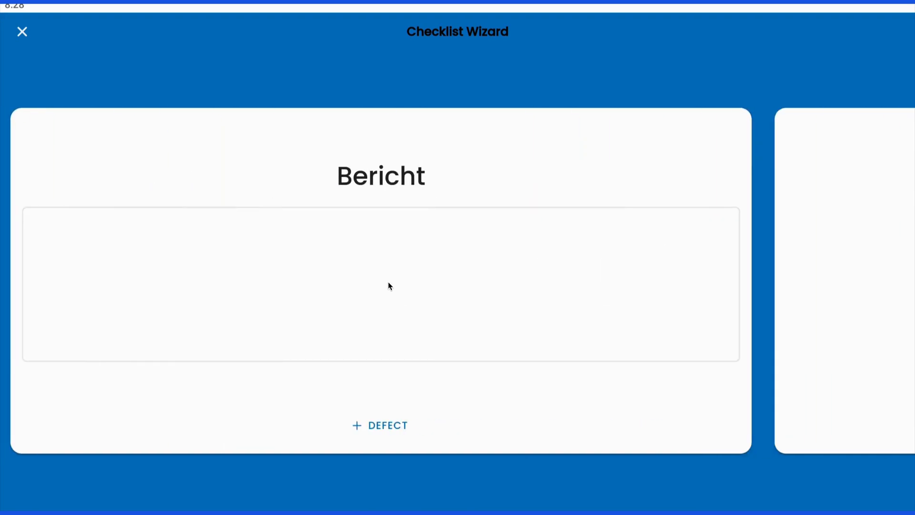
Enter "ok" as the Bericht and set the Service Datum to 30.01.2025.
click(389, 283)
text(ok)
click(373, 236)
key(Return)
click(419, 382)
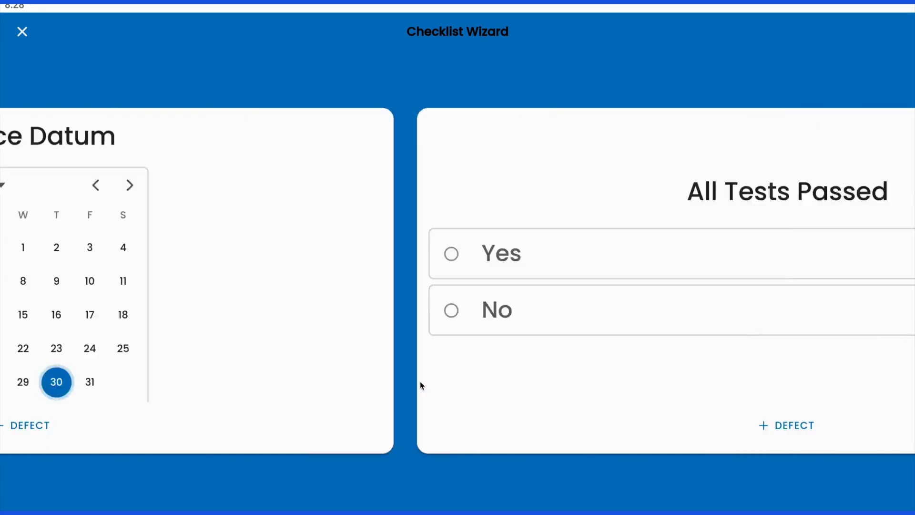
Answer Yes for All Tests Passed and Ja for Prufung Bestanden?, complete the wizard, and review the filled checklist.
click(376, 270)
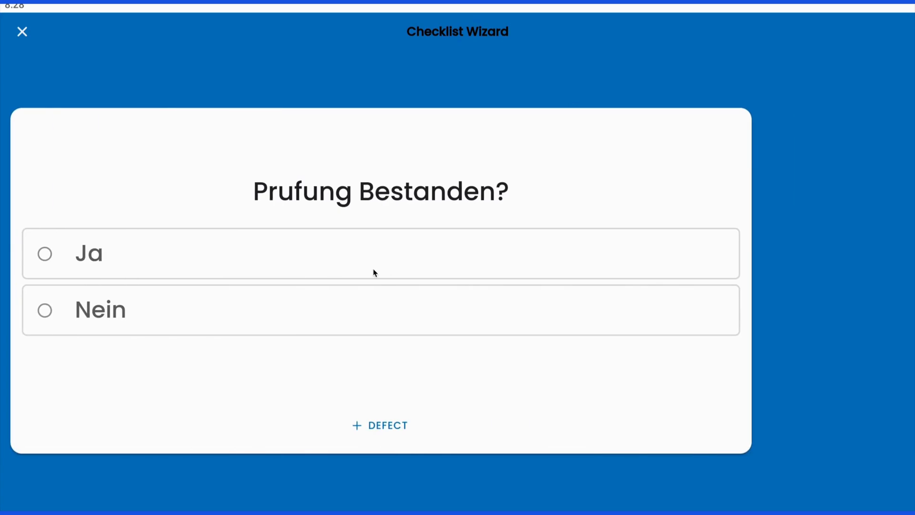
click(279, 270)
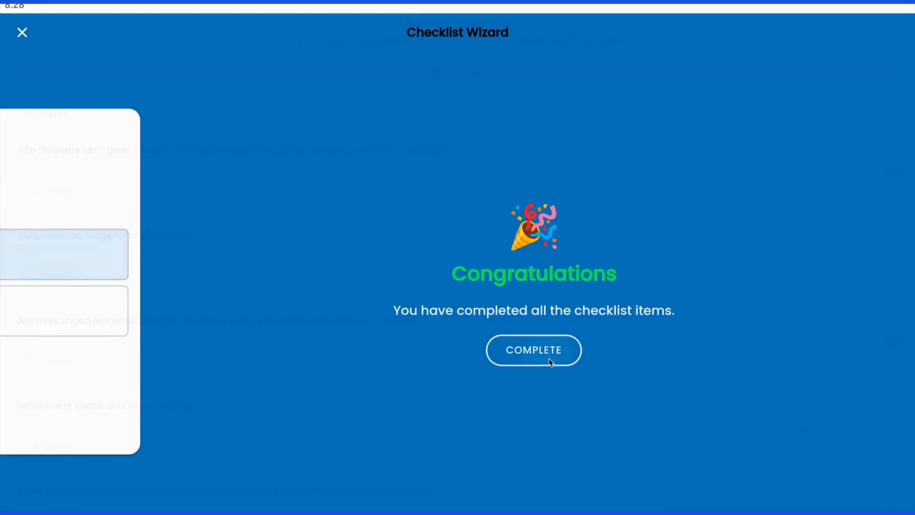
click(548, 358)
scroll(470, 353, down, 20)
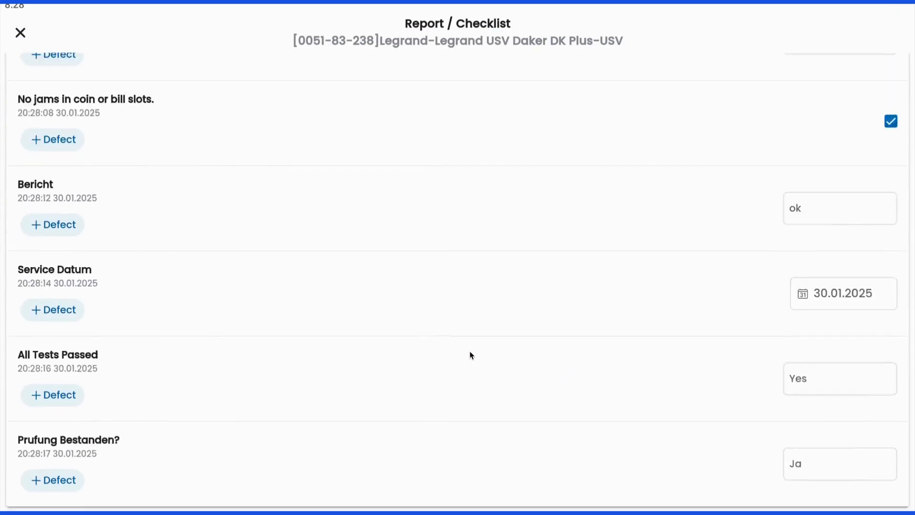
Record a material consumption of 1 MRP_Item1 in the asset's report, leaving the Produktbeschreibung empty.
scroll(472, 356, up, 4)
click(470, 357)
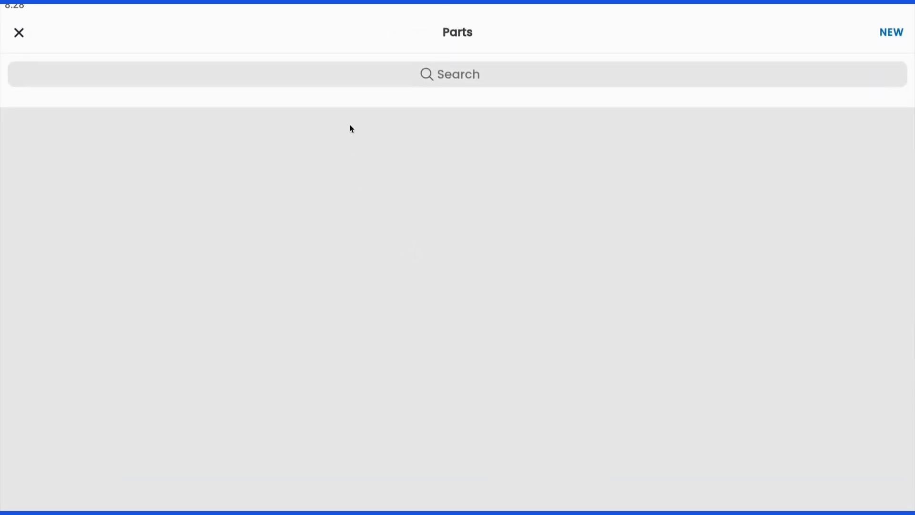
click(461, 75)
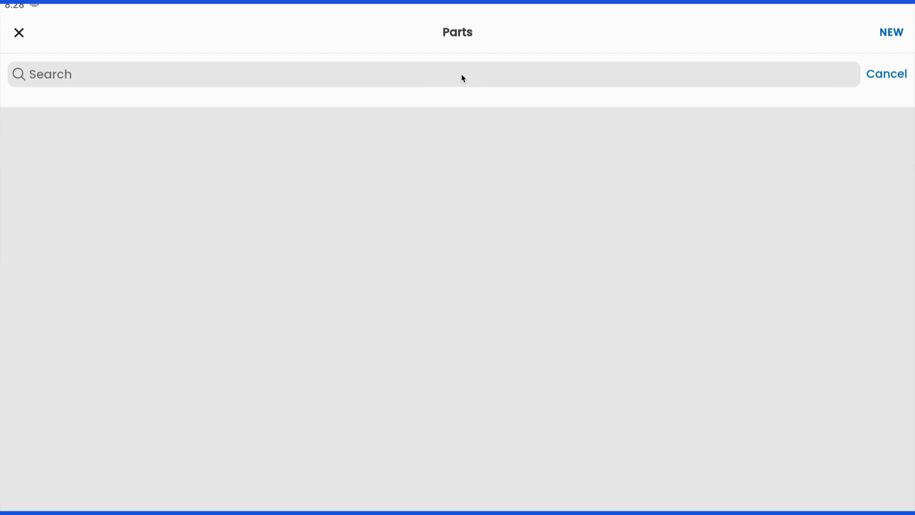
text(MRP)
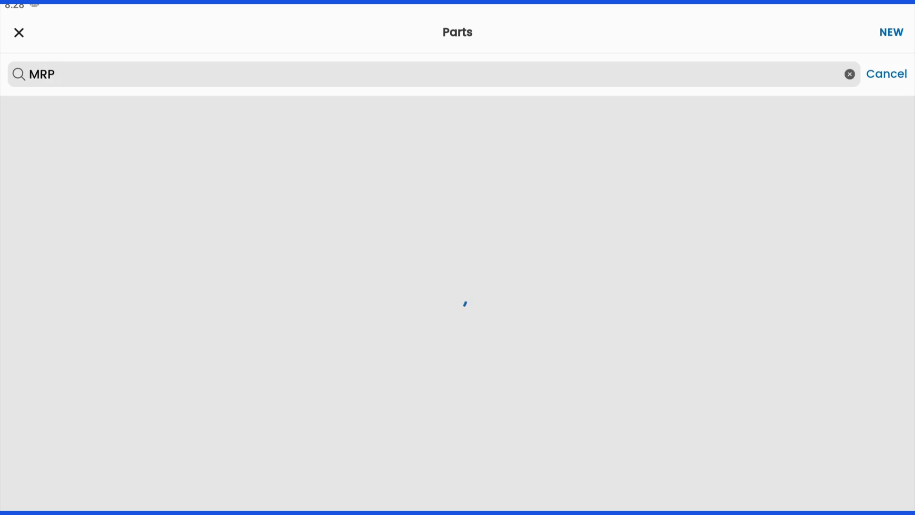
click(328, 127)
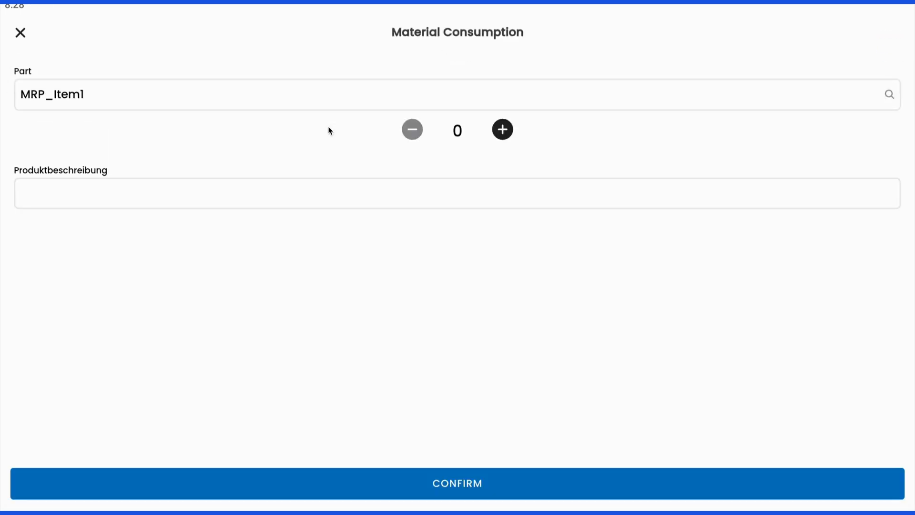
click(503, 129)
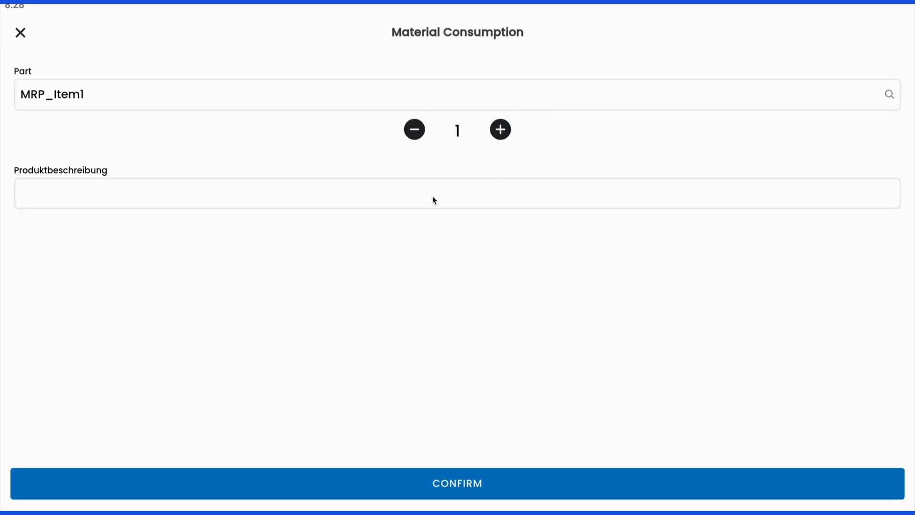
click(433, 199)
click(458, 483)
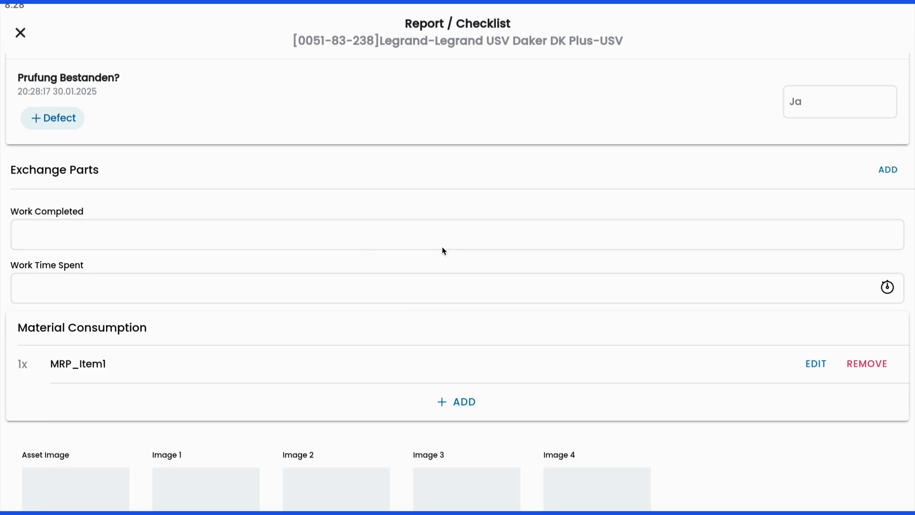
Set the Work Time Spent to 1 and enter "Viel gemacht" as the Work Completed.
click(439, 288)
text(1)
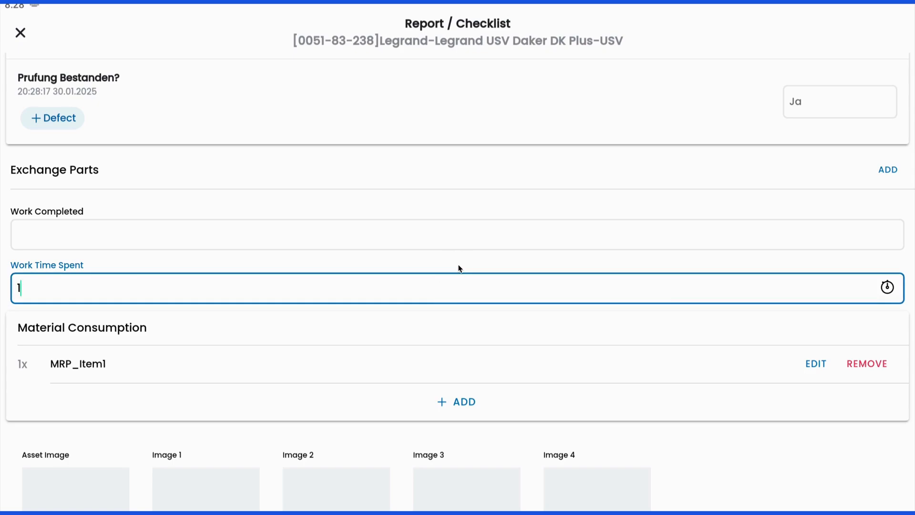
click(472, 239)
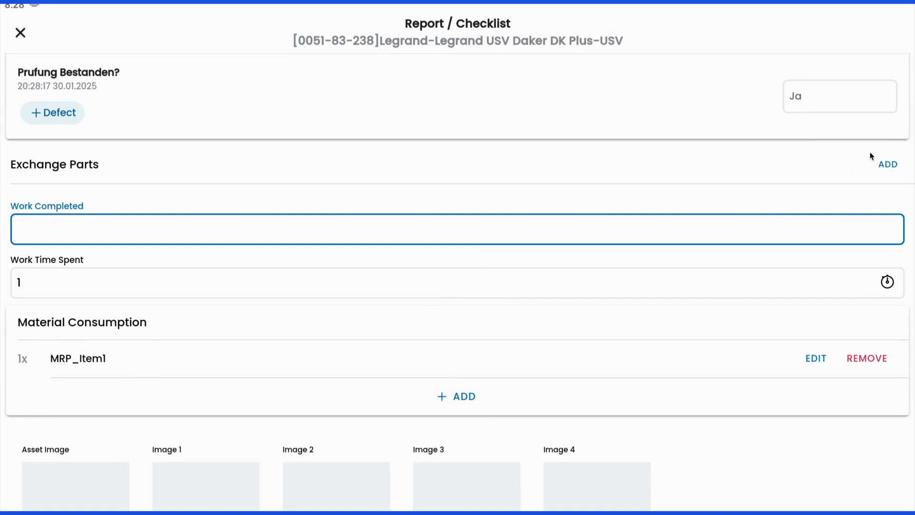
View the empty exchange part form, close it without saving, and complete the asset's report.
click(887, 167)
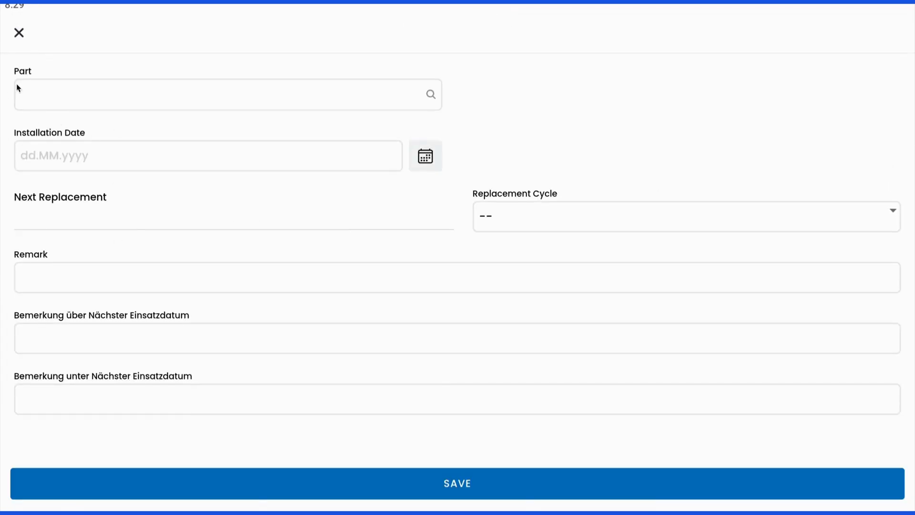
click(19, 34)
scroll(296, 312, down, 5)
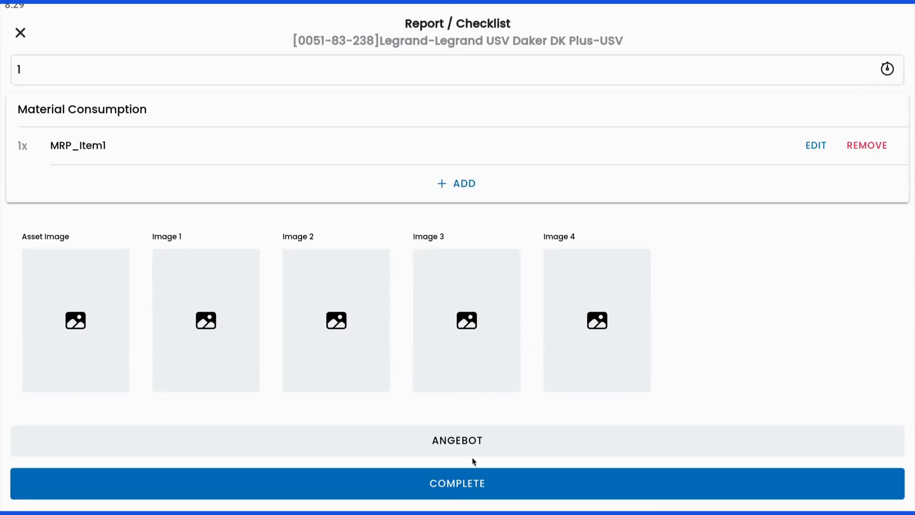
click(475, 487)
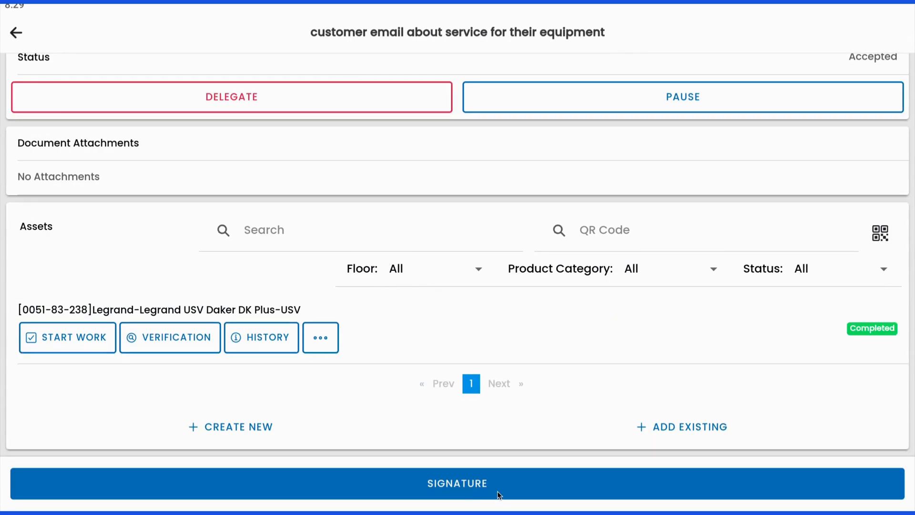
Draw the customer's signature in the customer review and submit the happiest rating for the experience question.
click(496, 491)
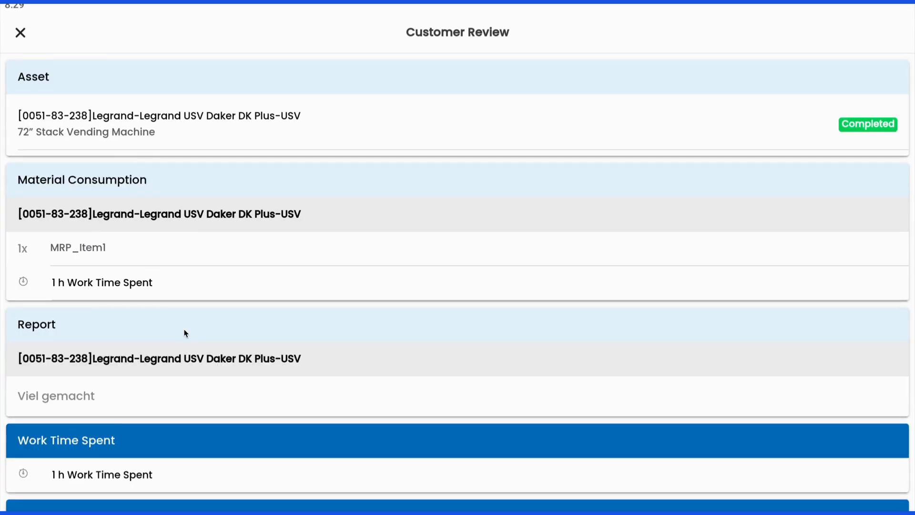
scroll(185, 332, down, 6)
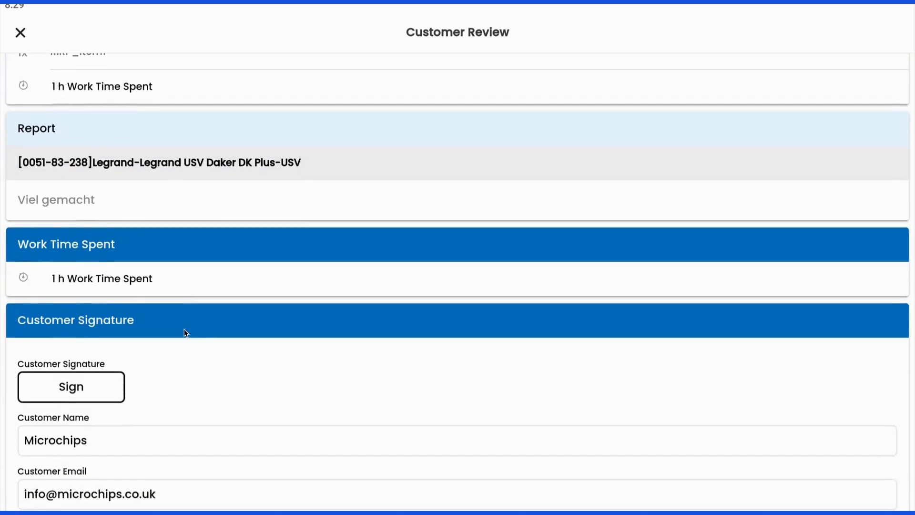
click(93, 285)
mouse_move(239, 221)
mouse_down()
mouse_move(386, 184)
mouse_move(527, 223)
mouse_move(516, 295)
mouse_up()
click(579, 480)
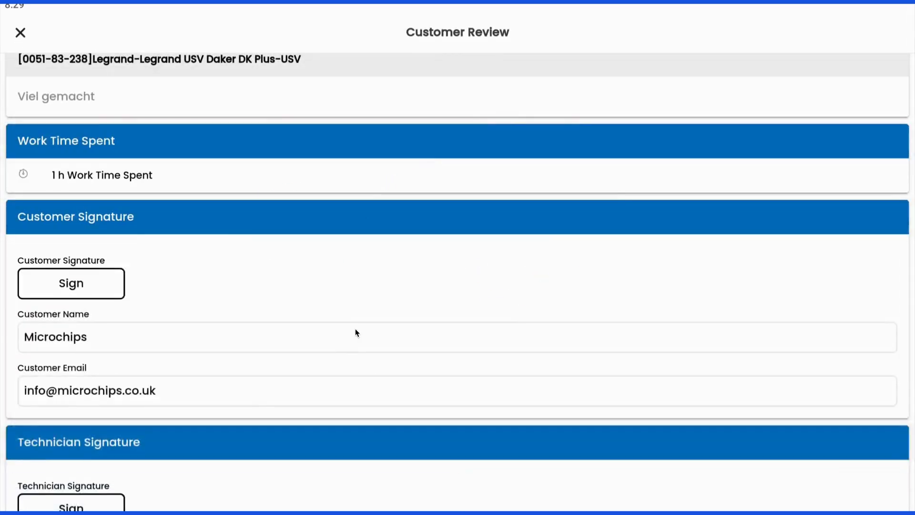
click(211, 206)
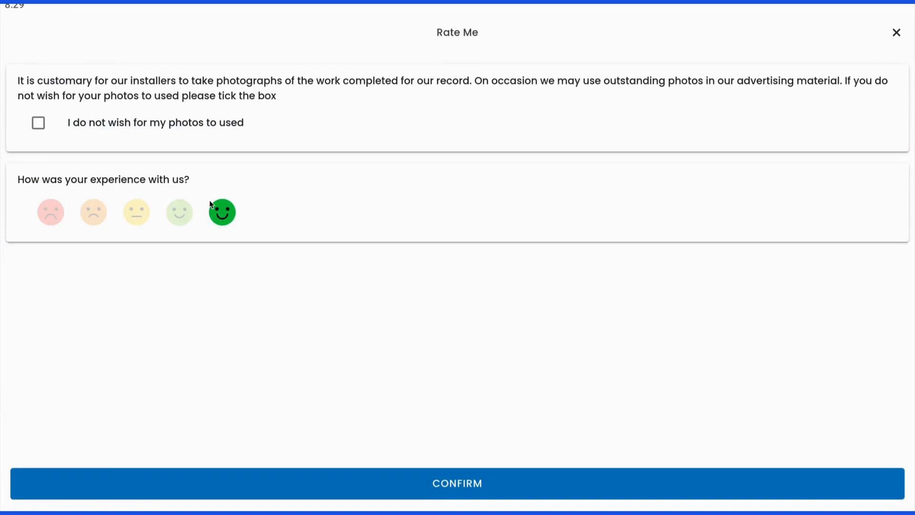
click(445, 480)
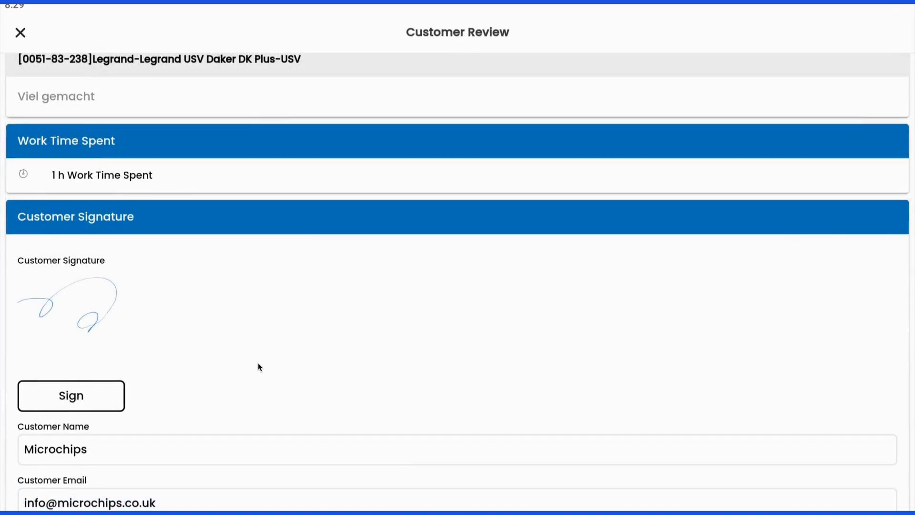
Draw the technician's signature, leave the internal remark empty, and complete the order with confirmation.
scroll(260, 367, down, 5)
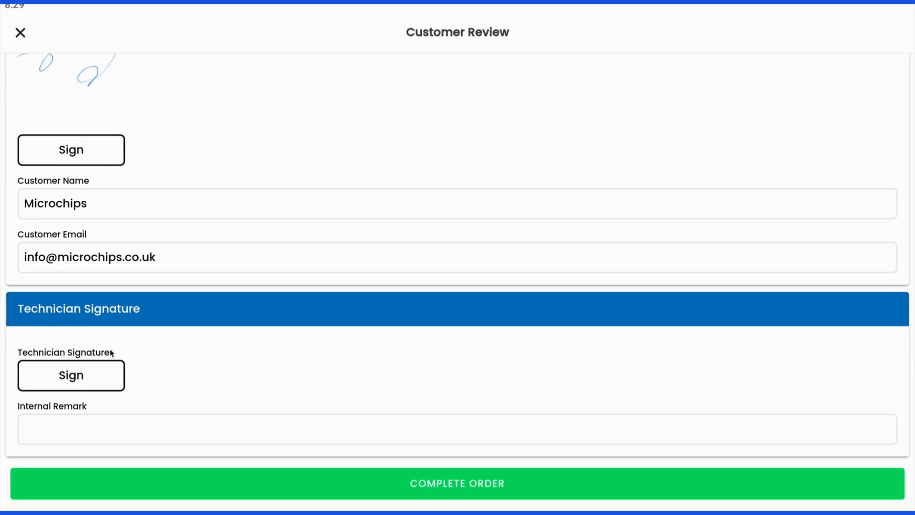
click(99, 384)
mouse_move(391, 204)
mouse_down()
mouse_move(484, 204)
mouse_move(453, 243)
mouse_up()
click(565, 476)
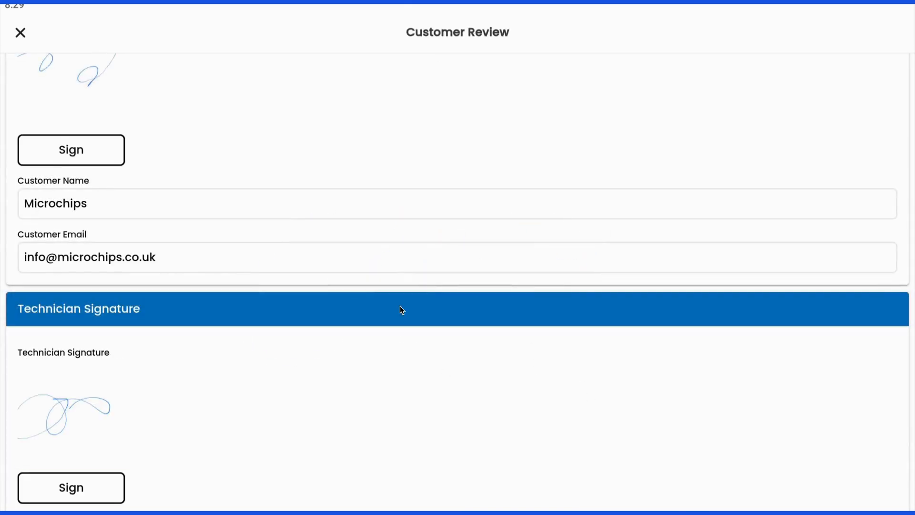
scroll(115, 456, down, 1)
scroll(167, 461, down, 3)
click(222, 471)
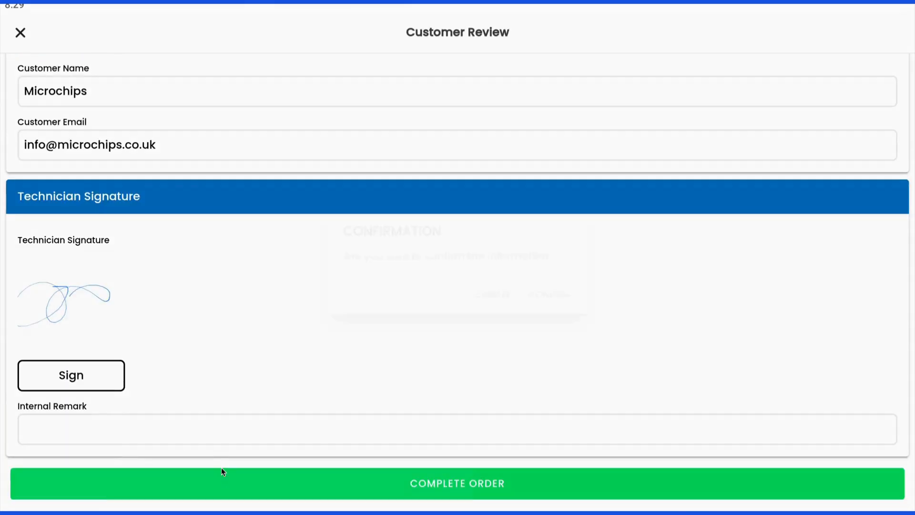
click(569, 299)
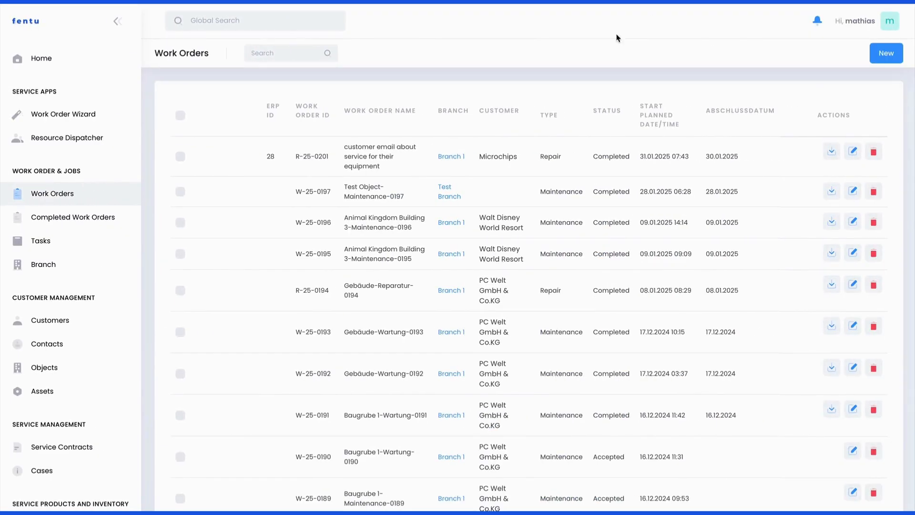
Switch to the fentu web portal and open the completed Microchips repair work order and its task.
click(362, 160)
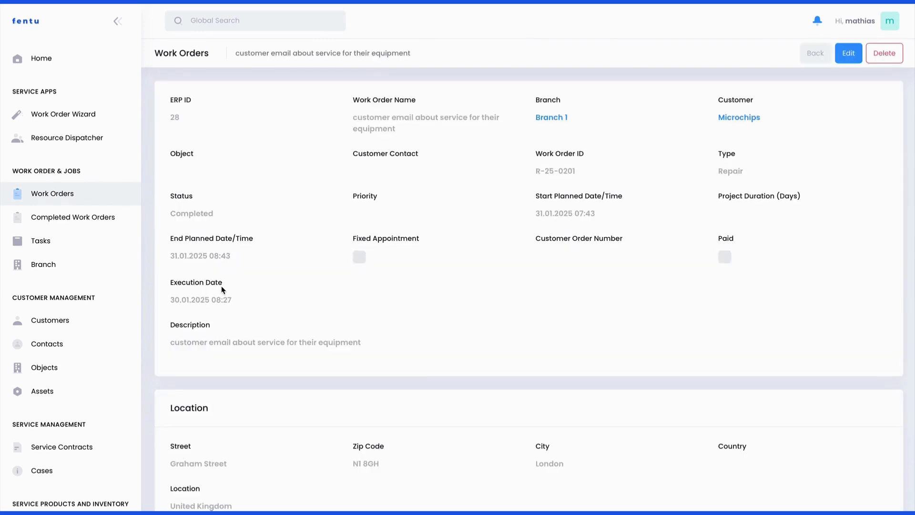
scroll(279, 337, down, 10)
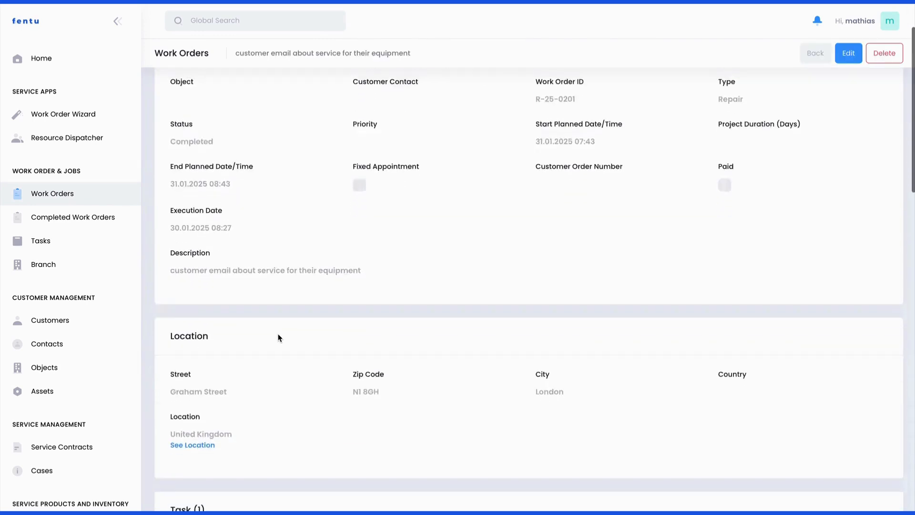
click(283, 164)
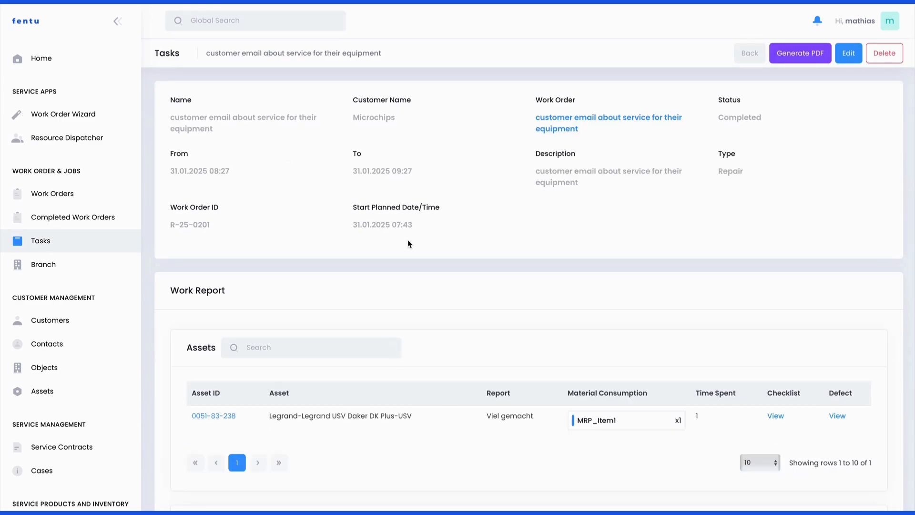
Review the task's work report, customer and technician reviews, team, assets, technicians, tools and vehicles.
scroll(408, 244, down, 3)
scroll(387, 252, down, 8)
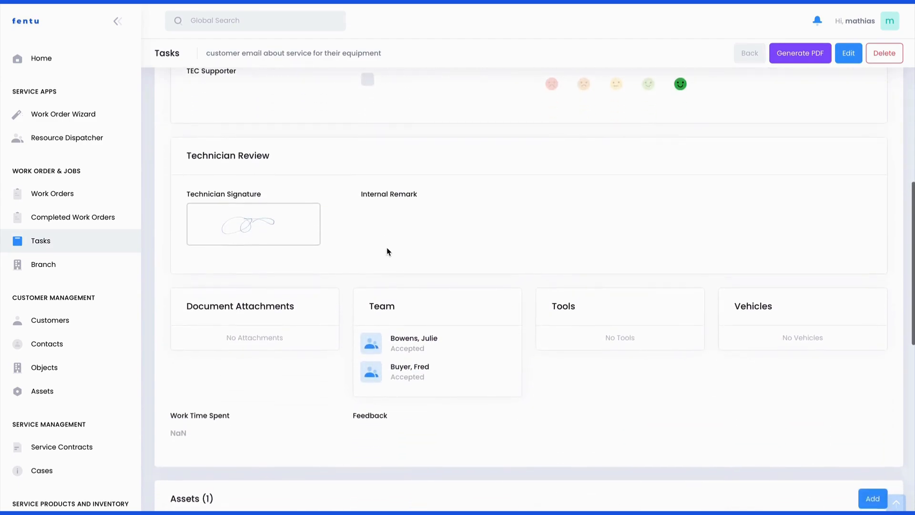
scroll(387, 252, down, 6)
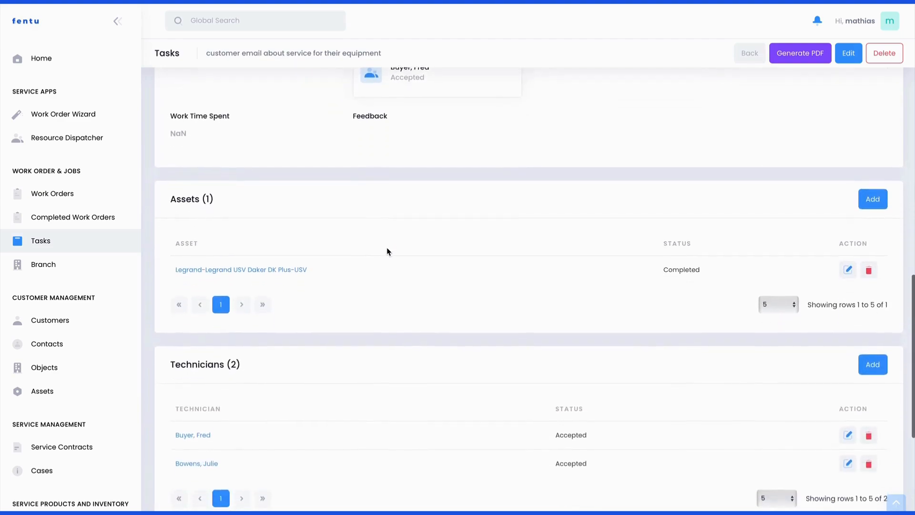
scroll(387, 252, down, 7)
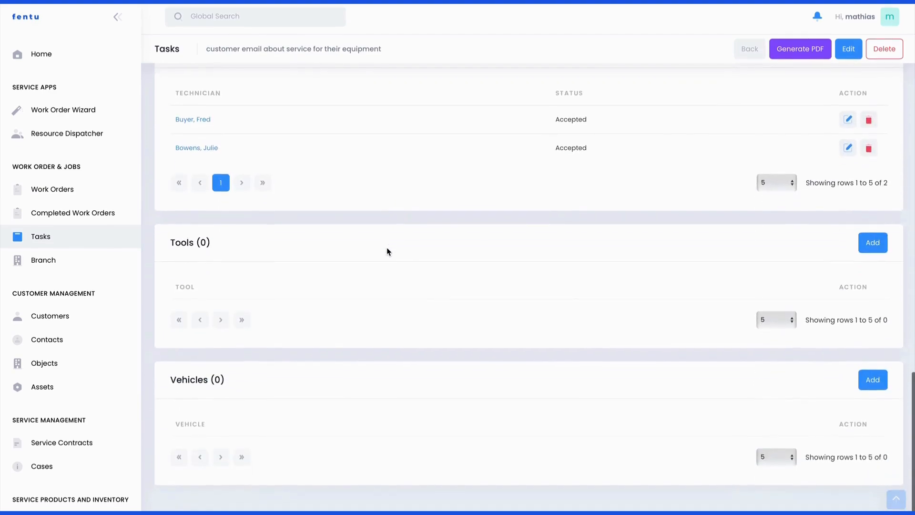
scroll(387, 252, up, 20)
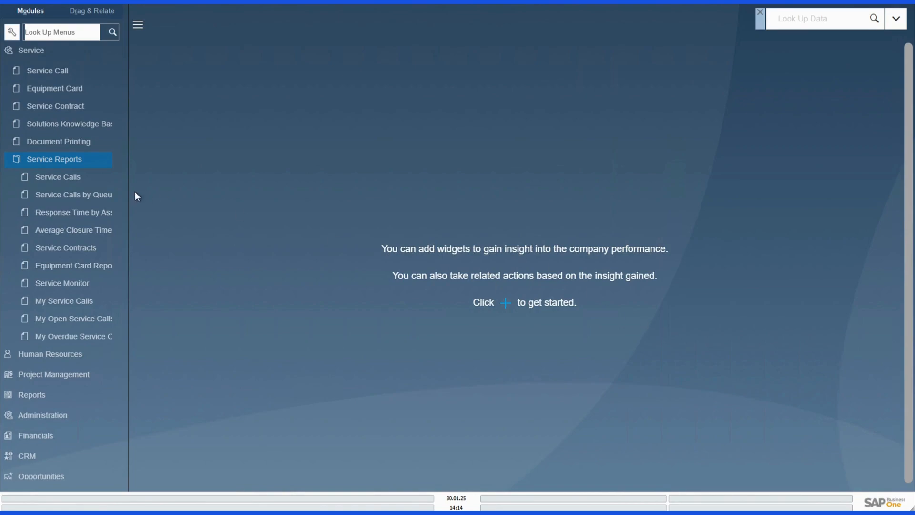
Switch to SAP Business One, run the Service Calls report without selection criteria, and open the newest Microchips call.
click(73, 180)
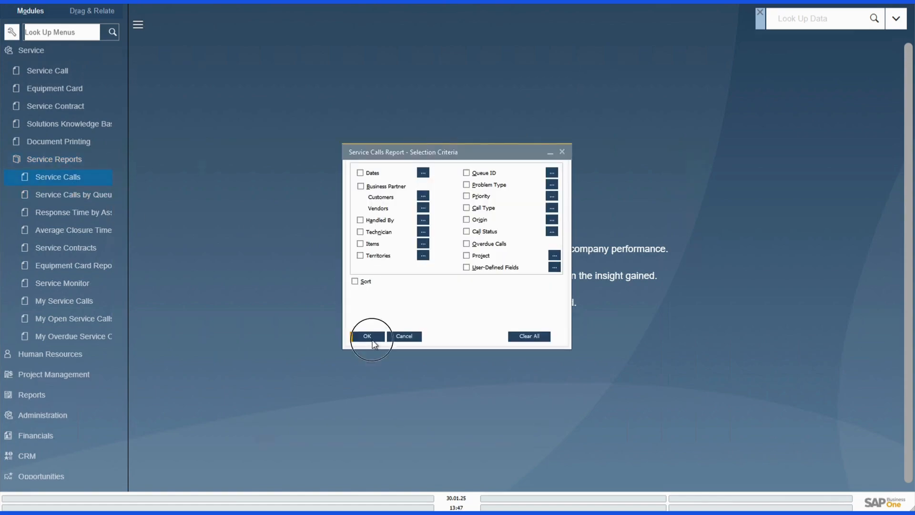
click(368, 337)
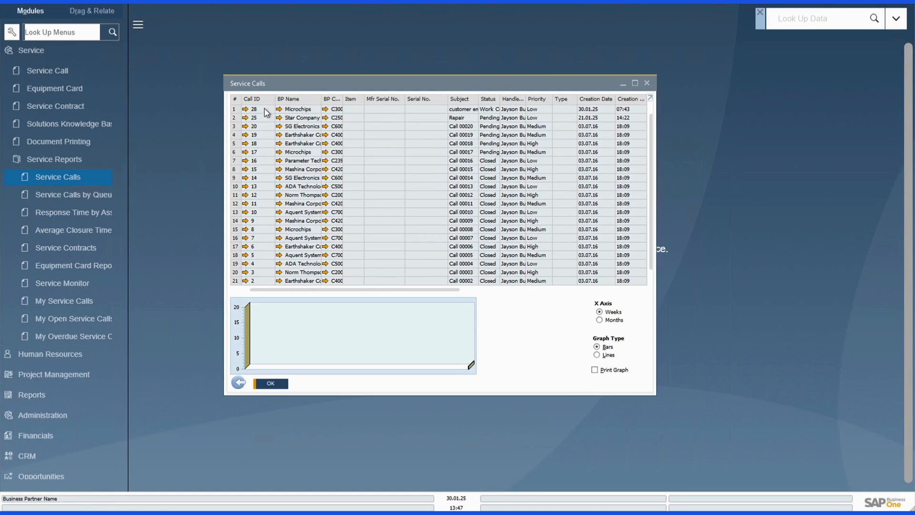
click(246, 110)
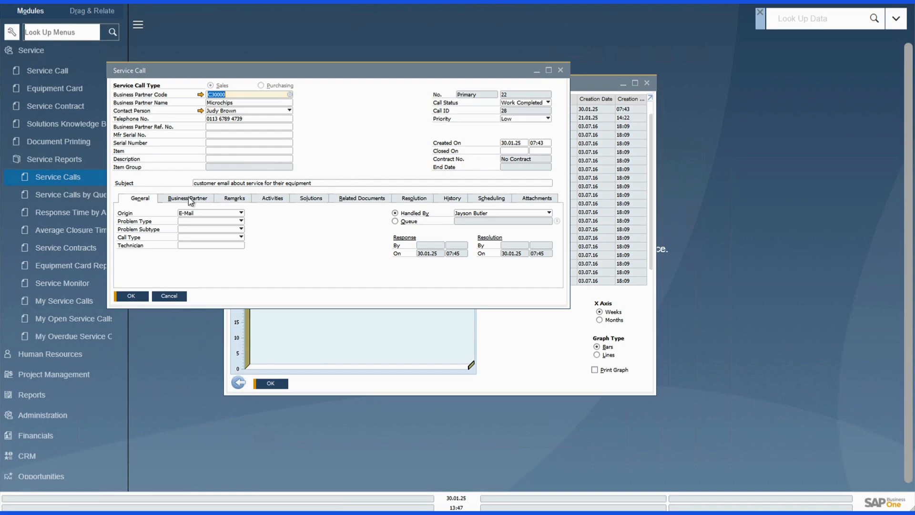
Open the first activity of the service call and display its attached PDF work report.
click(276, 200)
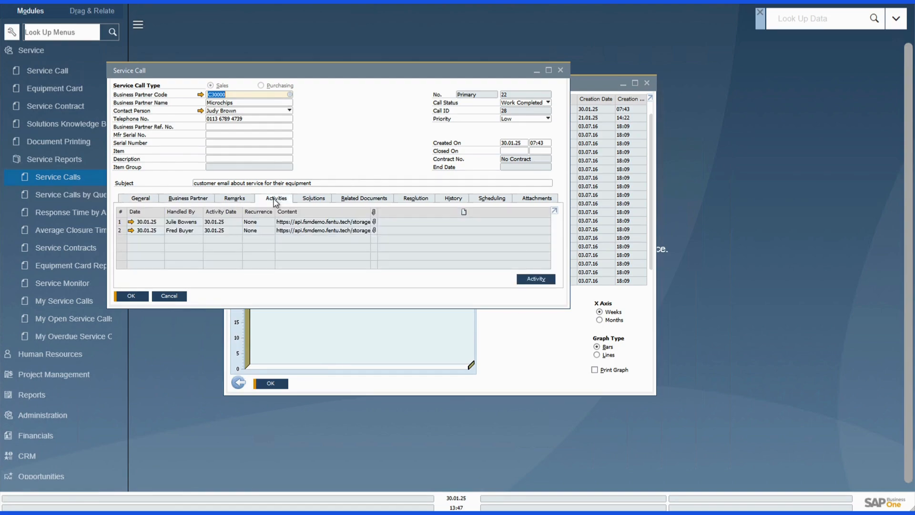
click(130, 222)
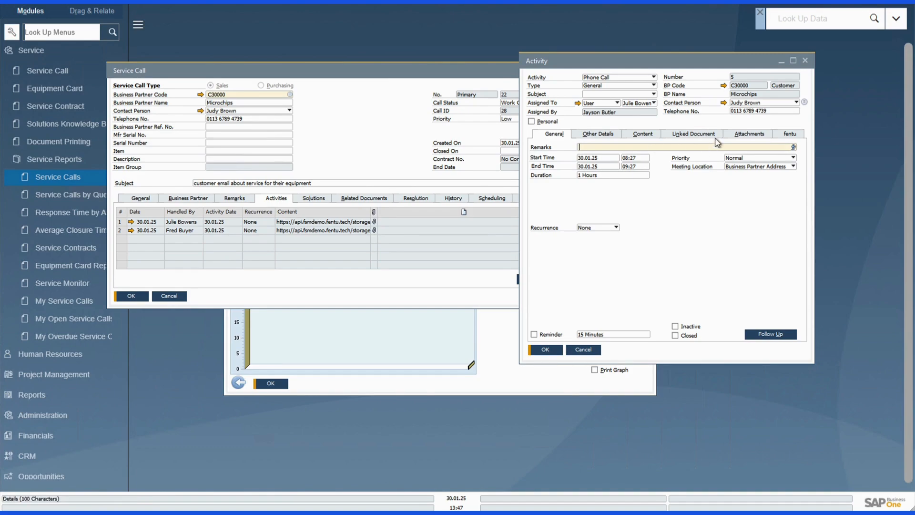
click(741, 138)
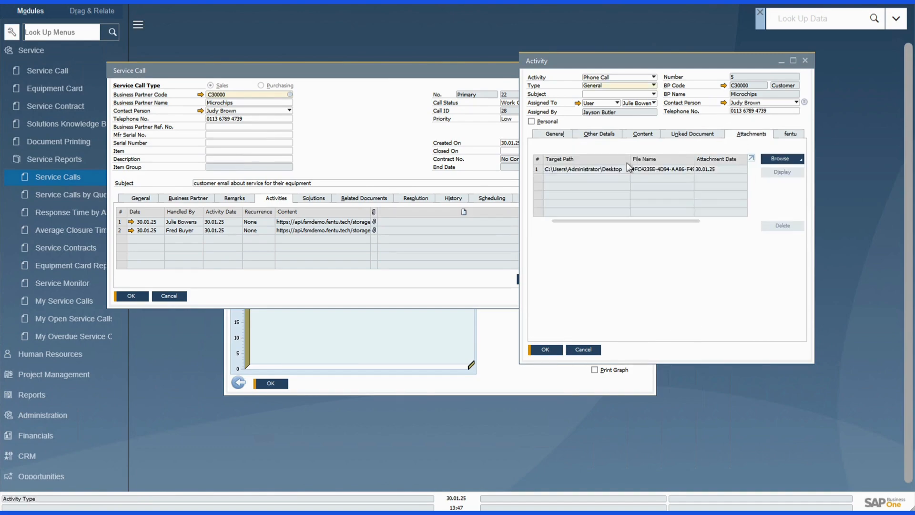
click(587, 171)
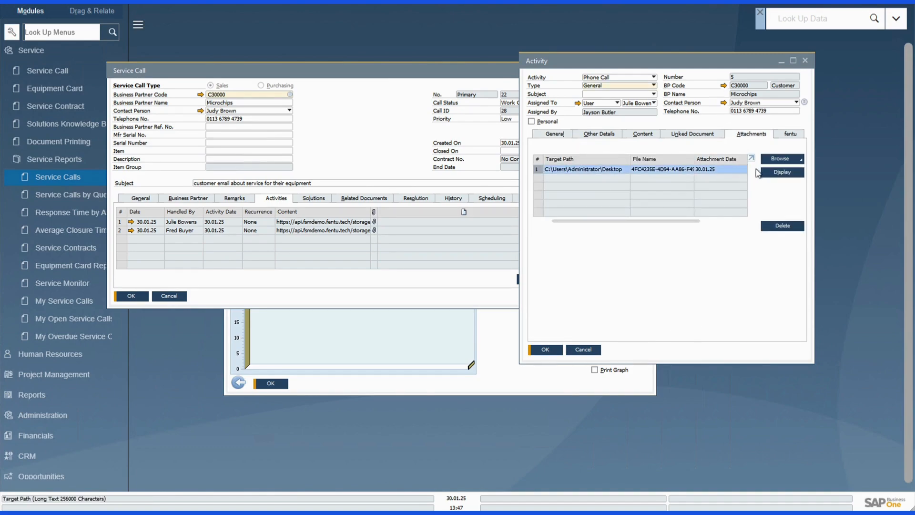
click(782, 172)
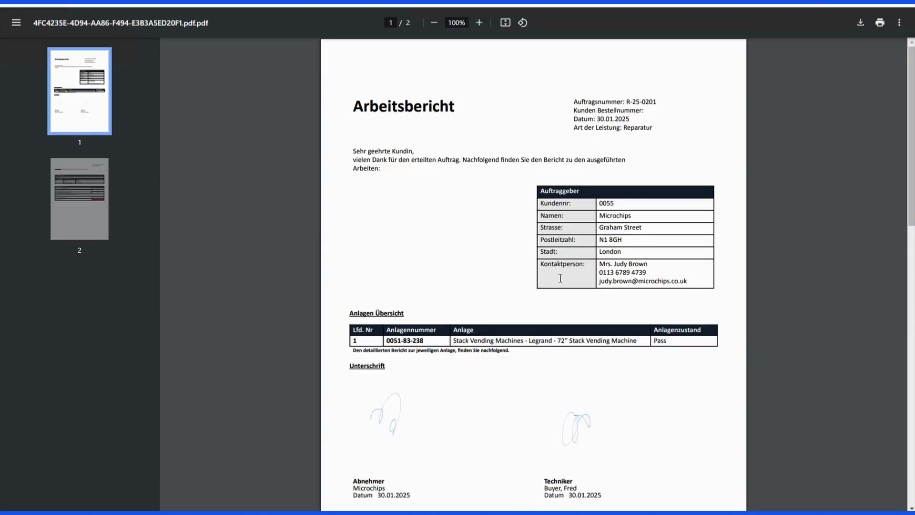
Read through the first page of the PDF work report, switch back to SAP Business One and close the activity.
scroll(561, 282, down, 1)
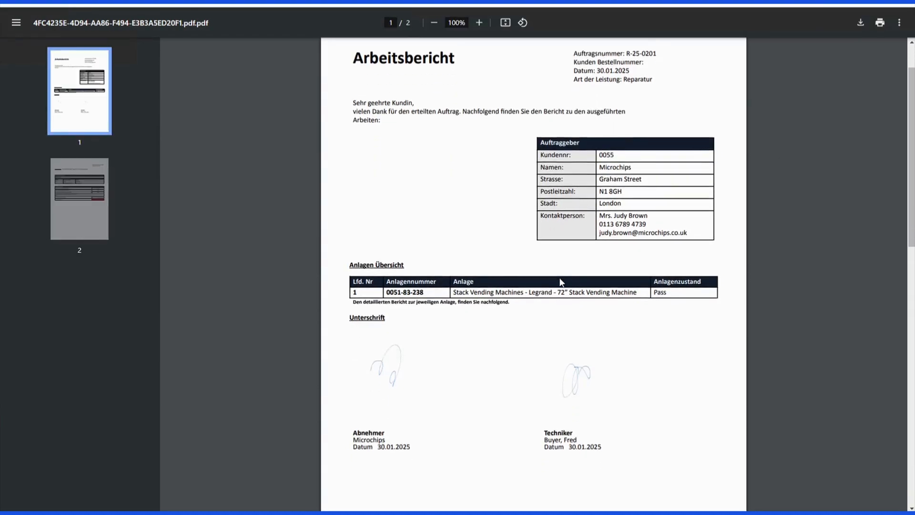
scroll(561, 282, down, 3)
scroll(561, 283, up, 1)
scroll(561, 283, up, 3)
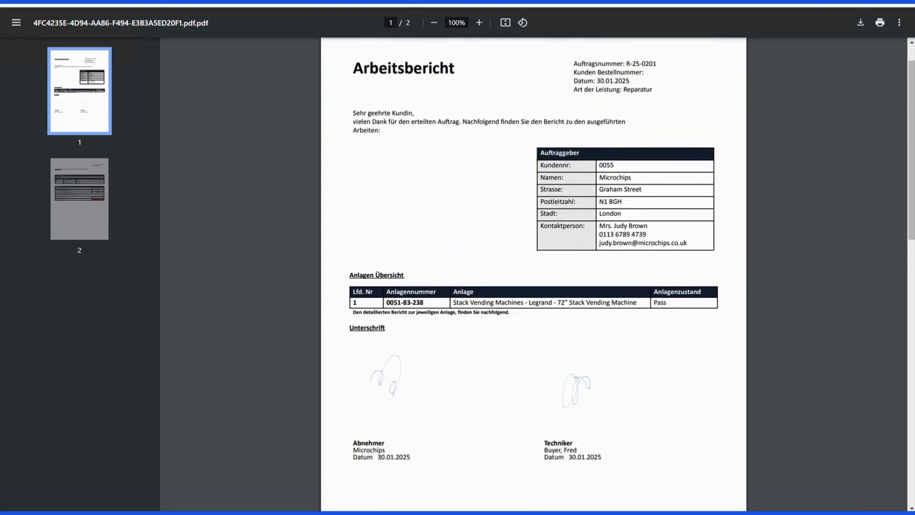
scroll(308, 359, right, 1)
click(184, 498)
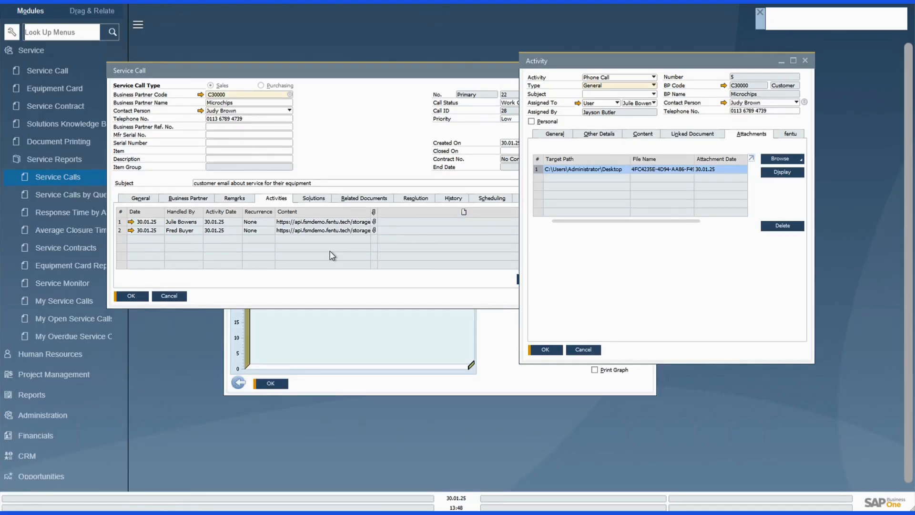
click(805, 61)
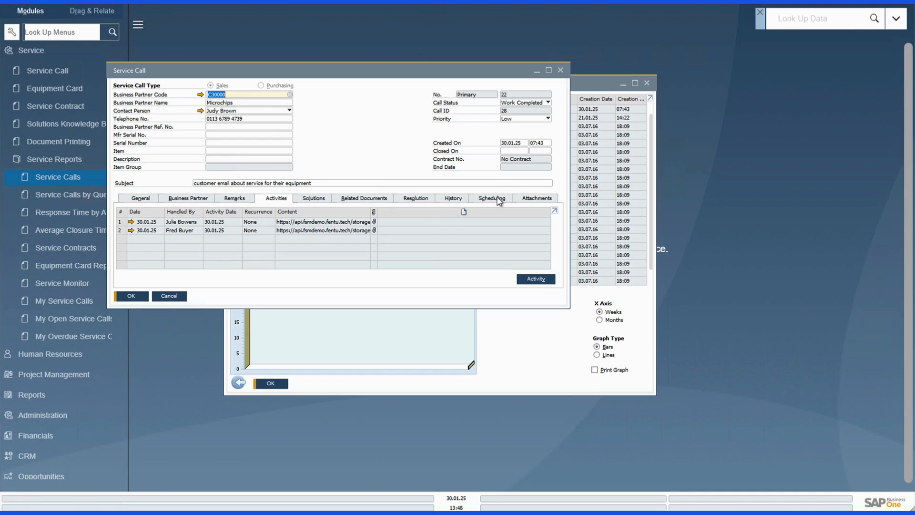
Review the service call's attachments, solutions and related documents.
click(535, 198)
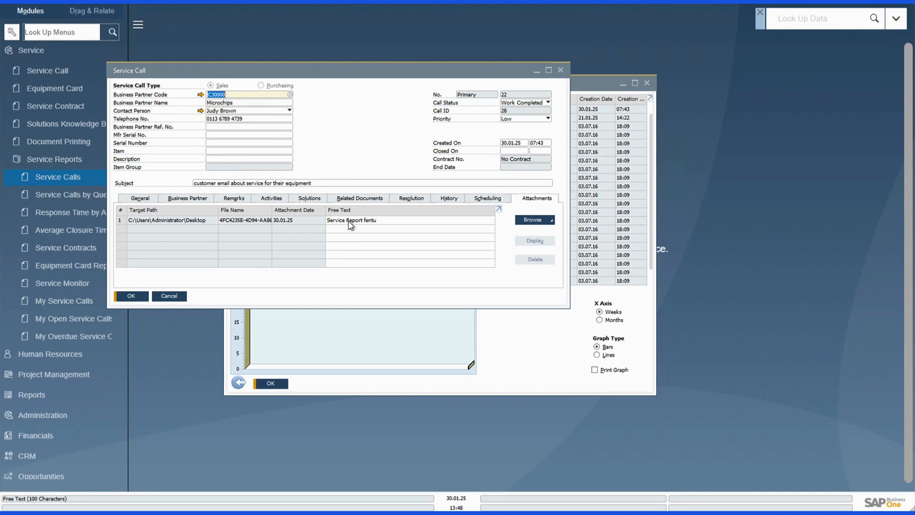
click(308, 198)
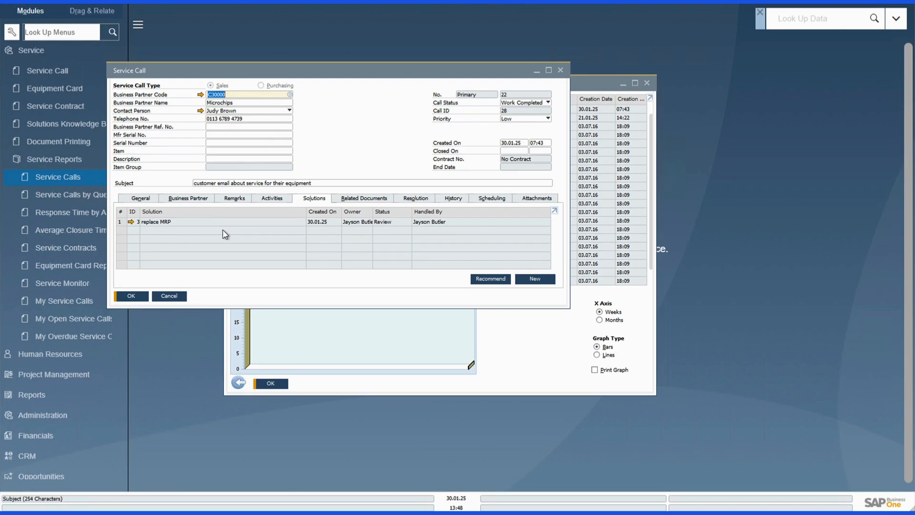
click(370, 202)
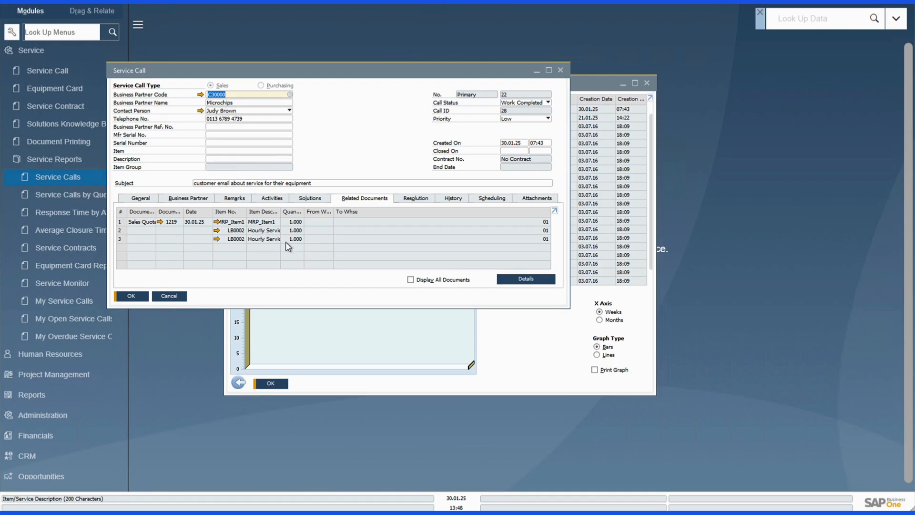
Open the sales quotation linked to the service call, examine its line totals and free text, and close it.
click(161, 223)
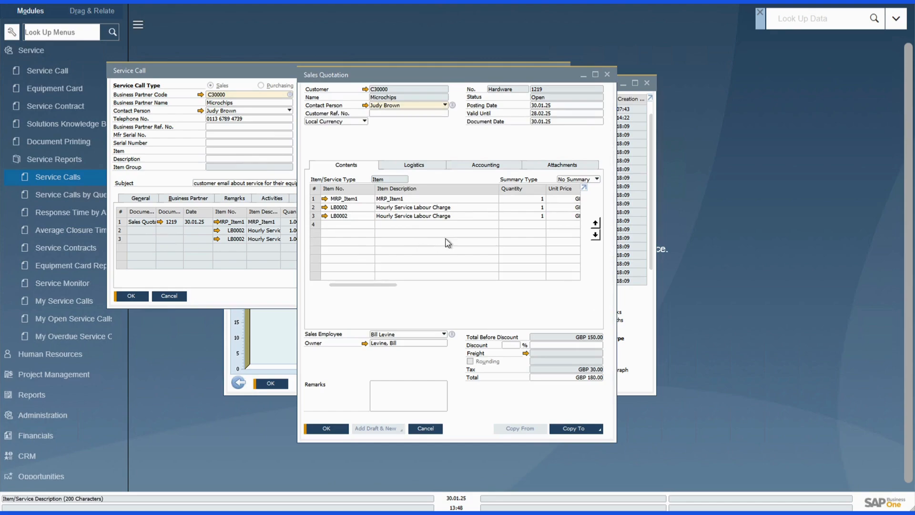
drag(398, 285, 479, 293)
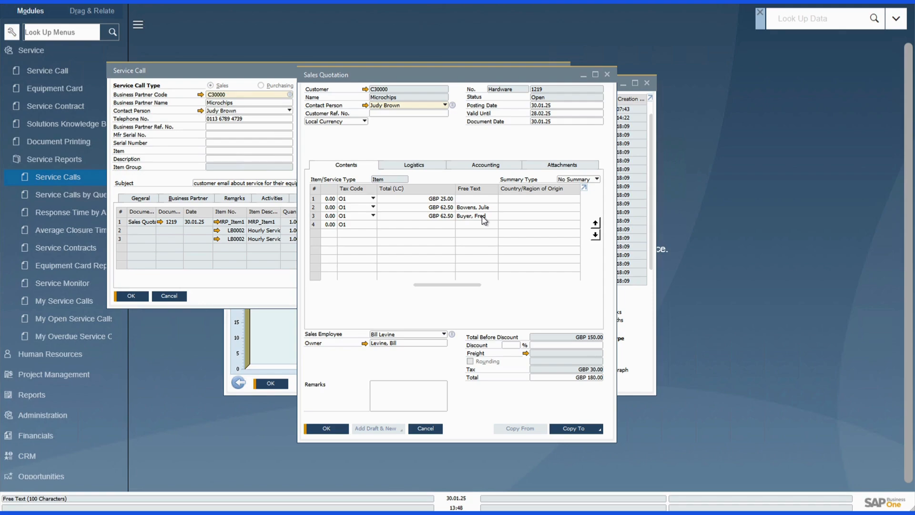
click(608, 74)
Return to the service call's activities and reopen the first one to view its general details.
click(264, 197)
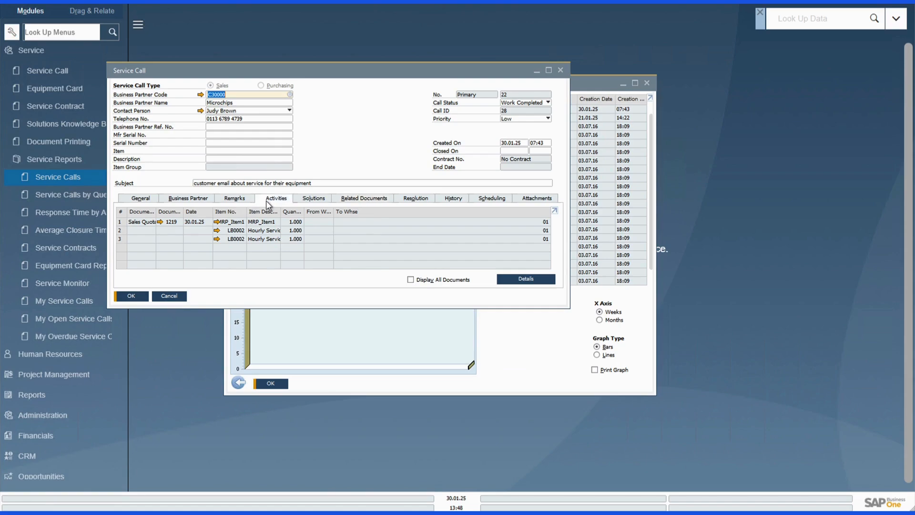
click(130, 222)
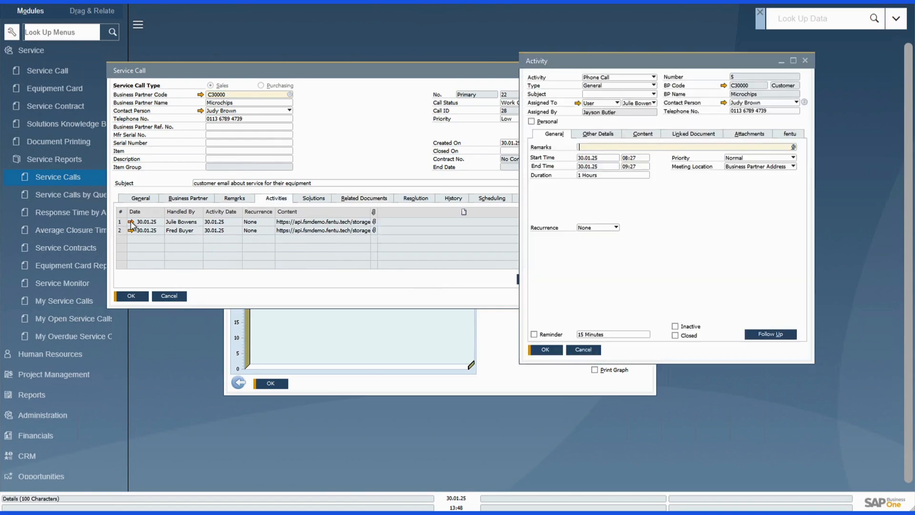